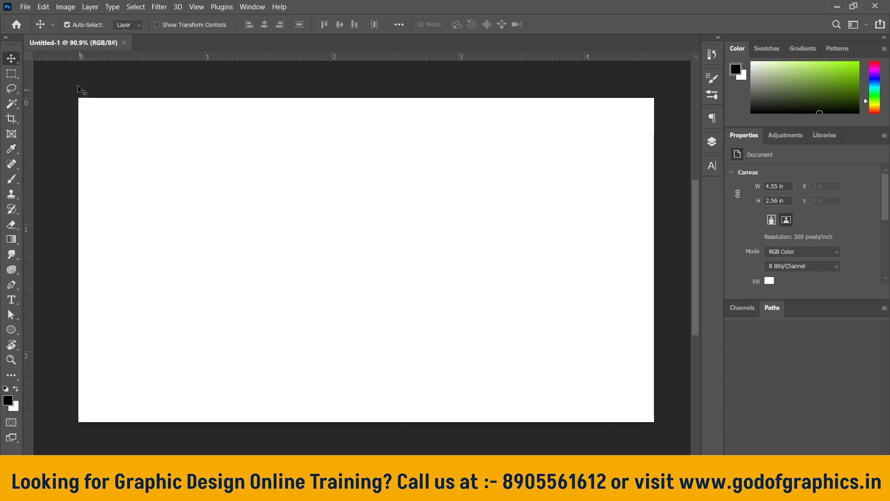
left_click(22, 7)
left_click(38, 28)
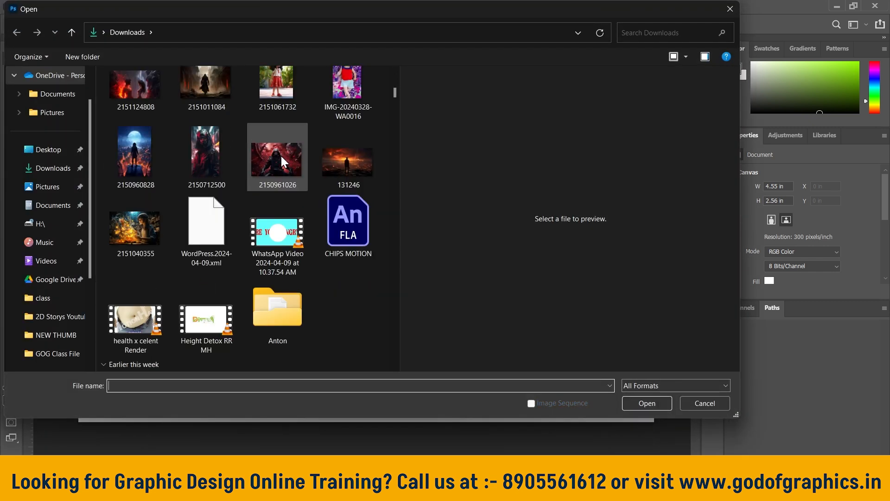
left_click(280, 155)
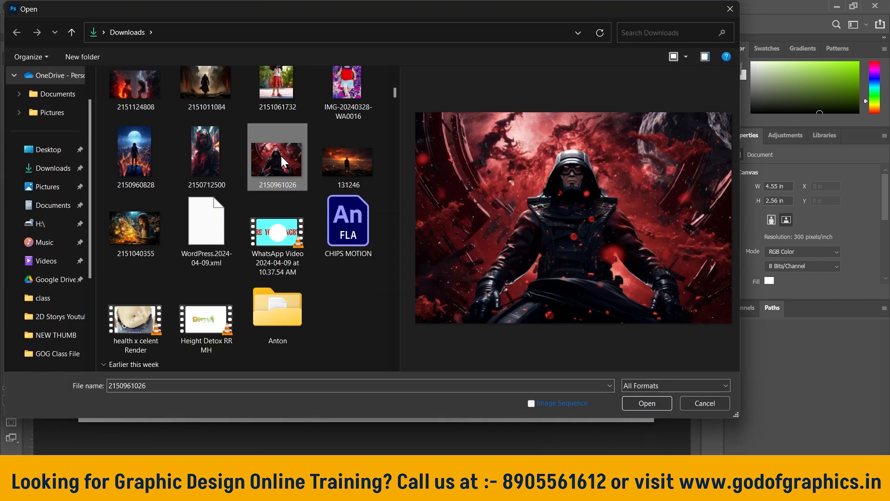
left_click(640, 397)
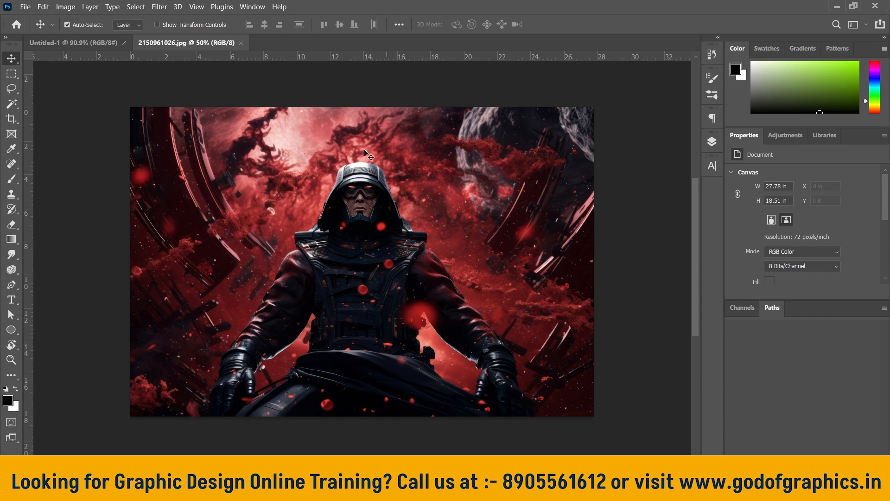
Step: In the Untitled-1 document, draw a black ellipse about 0.96 by 0.94 in and move it to the canvas's upper-left corner
left_click(94, 41)
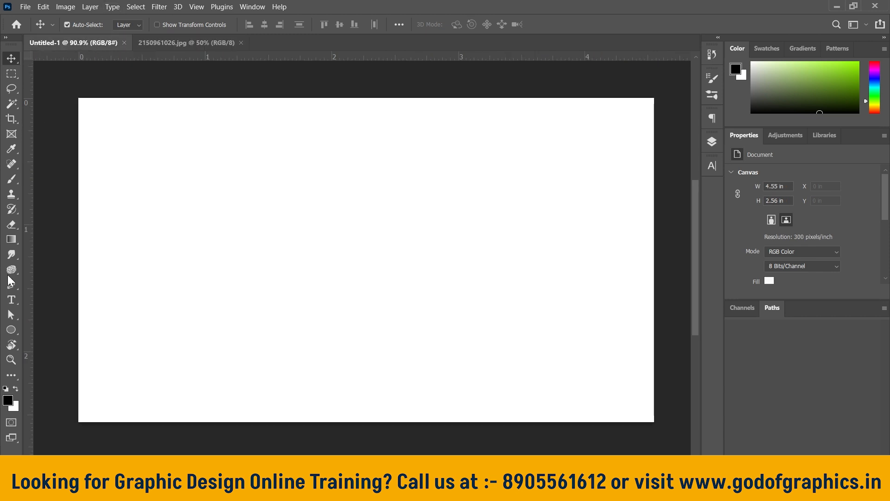
left_click(11, 329)
left_click(72, 346)
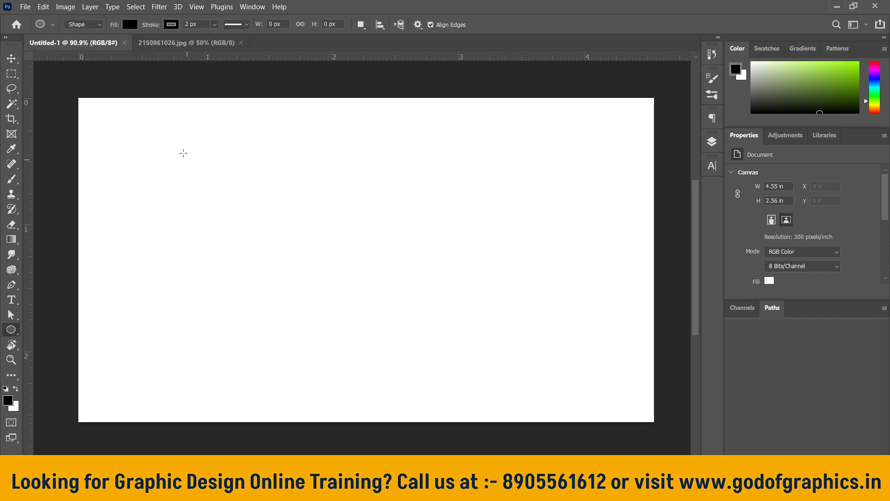
left_click_drag(152, 138, 273, 257)
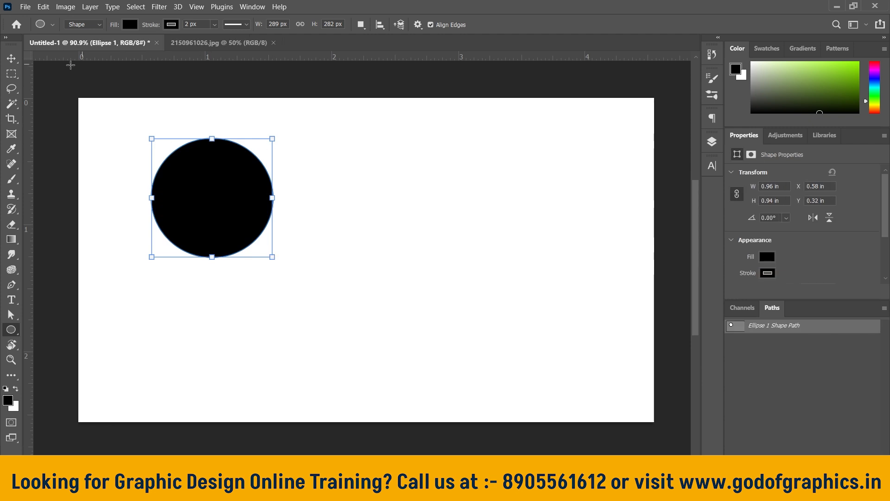
left_click(12, 58)
left_click_drag(237, 216, 178, 195)
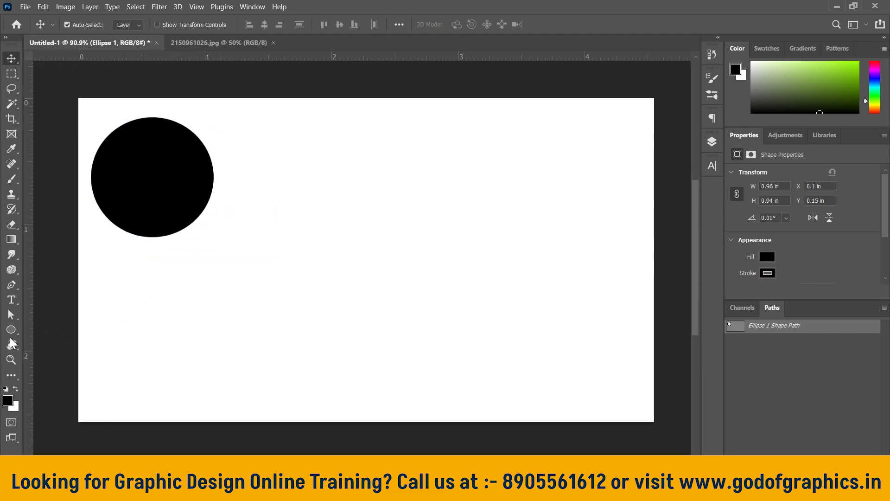
Step: Draw a black rectangle about 1.65 by 0.96 in to the right of the circle
left_click(11, 329)
left_click(64, 329)
left_click_drag(289, 123, 497, 243)
left_click(11, 58)
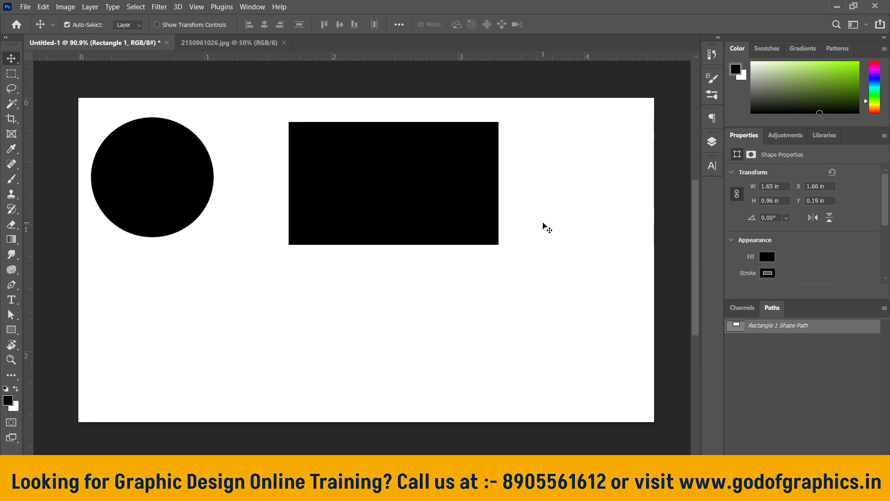
left_click(255, 43)
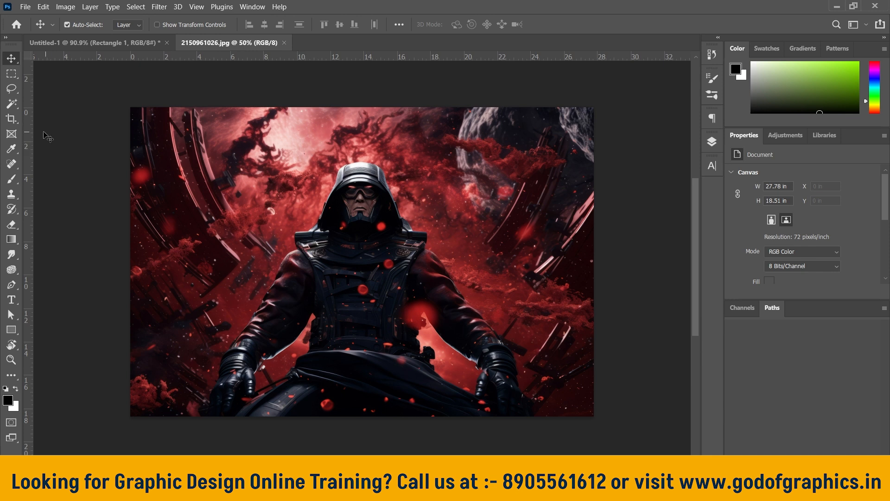
left_click(13, 137)
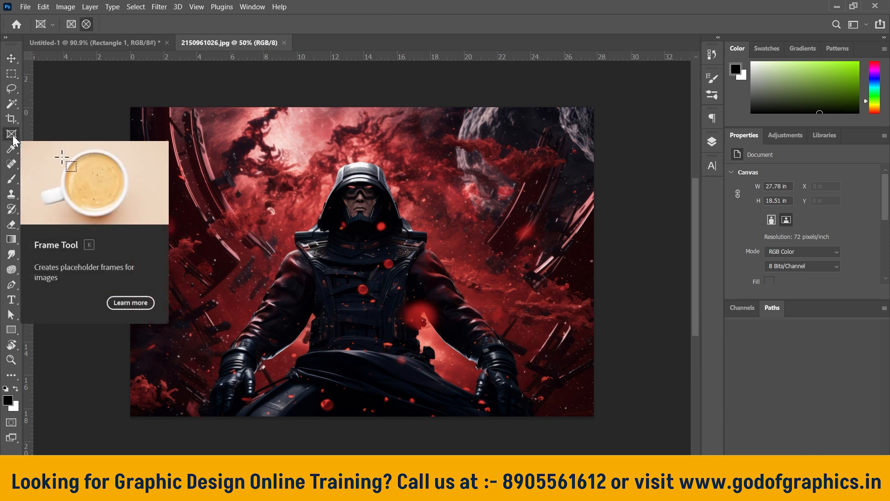
left_click(12, 119)
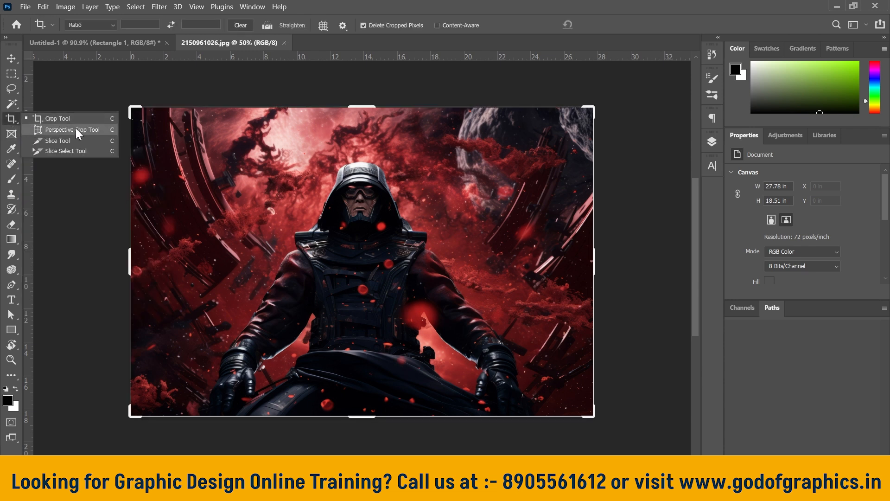
left_click(11, 135)
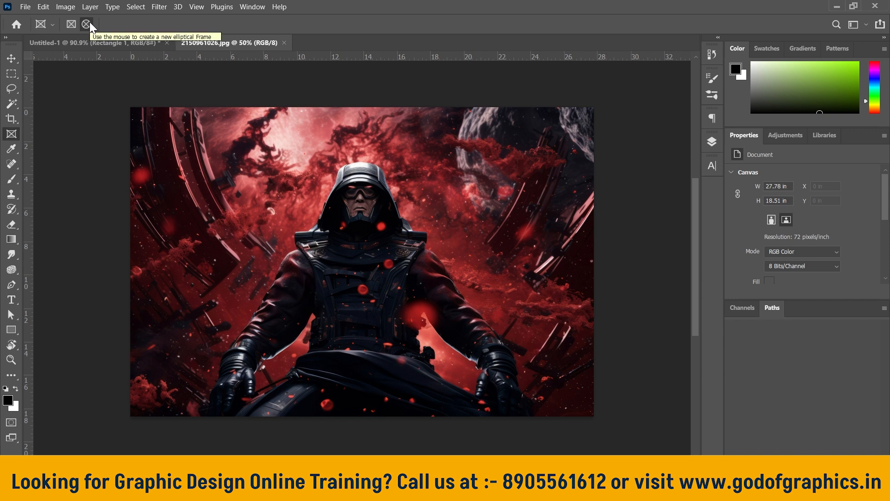
left_click(51, 24)
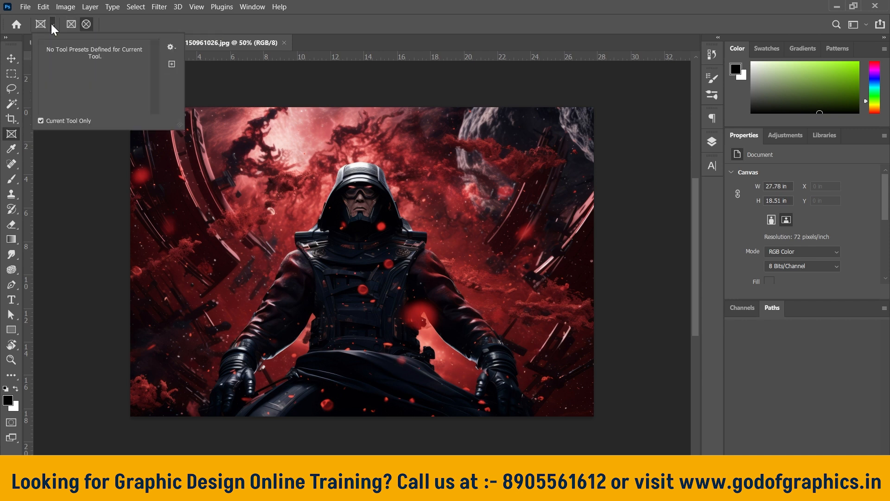
left_click(51, 24)
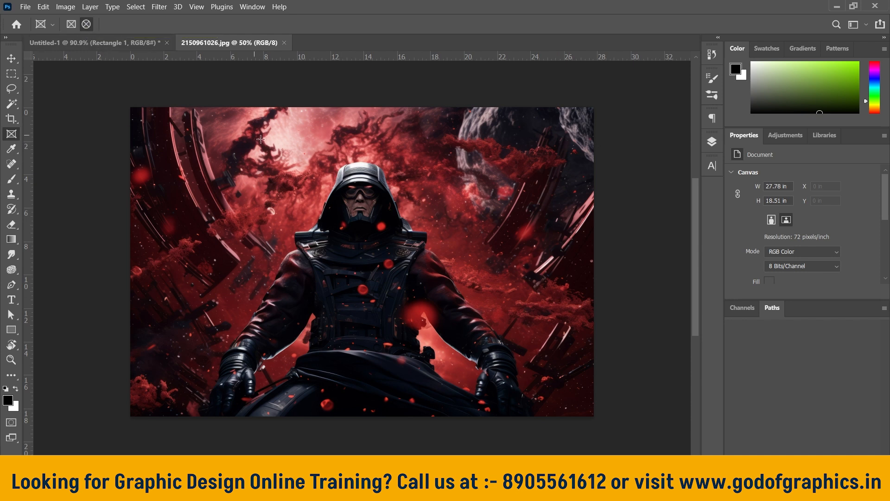
left_click_drag(261, 146, 450, 323)
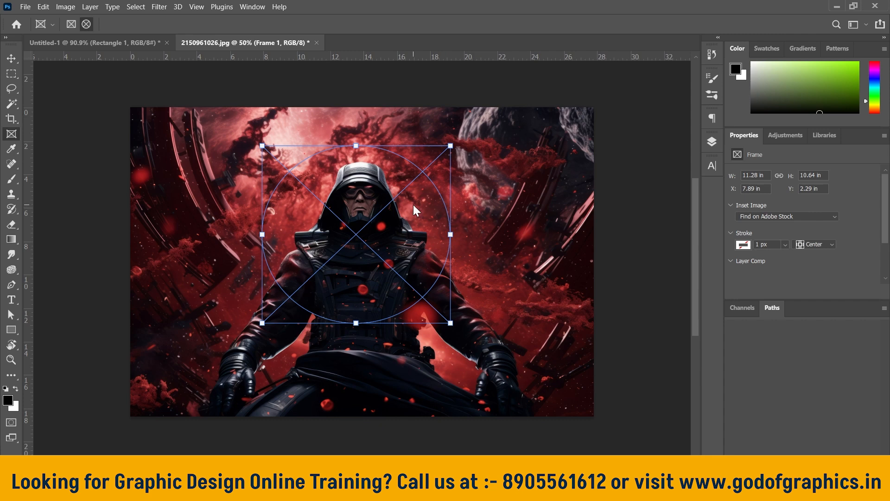
Step: Unlock the Background layer and place its image into the elliptical frame
left_click(11, 58)
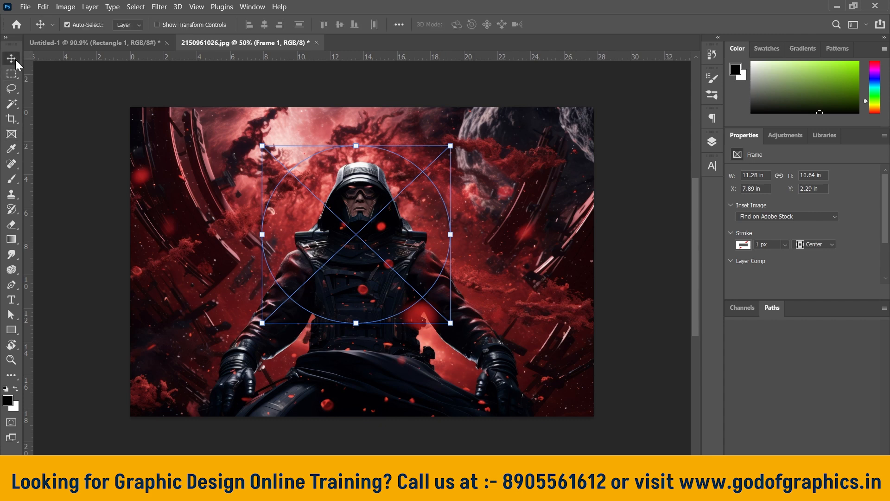
left_click(686, 121)
left_click(711, 142)
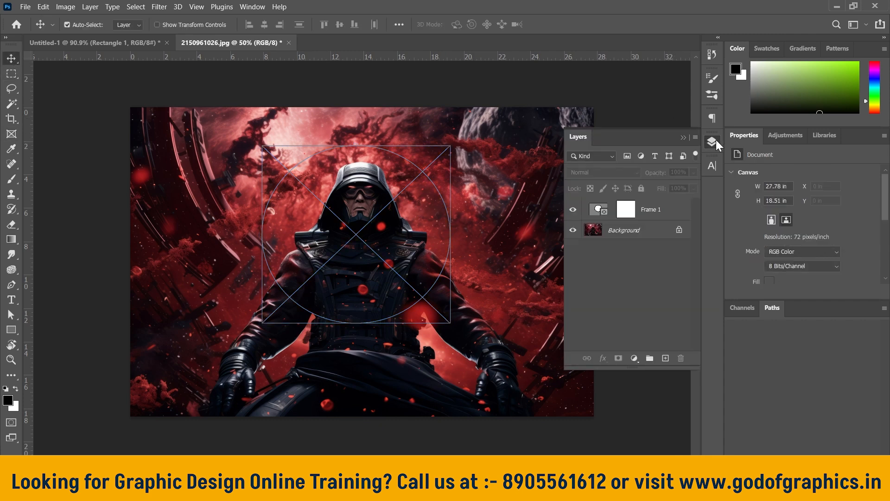
left_click(679, 230)
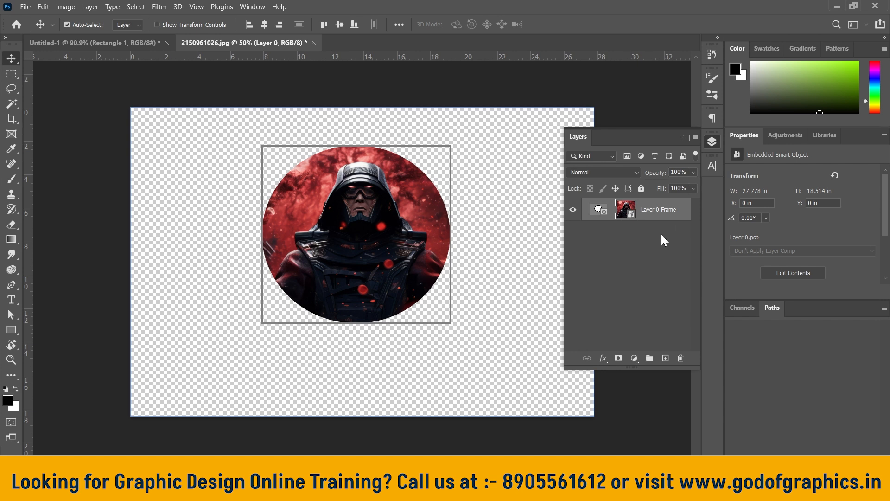
Step: Scale the framed image to about 72% and recentre the hooded figure within the ellipse
left_click_drag(391, 207, 323, 292)
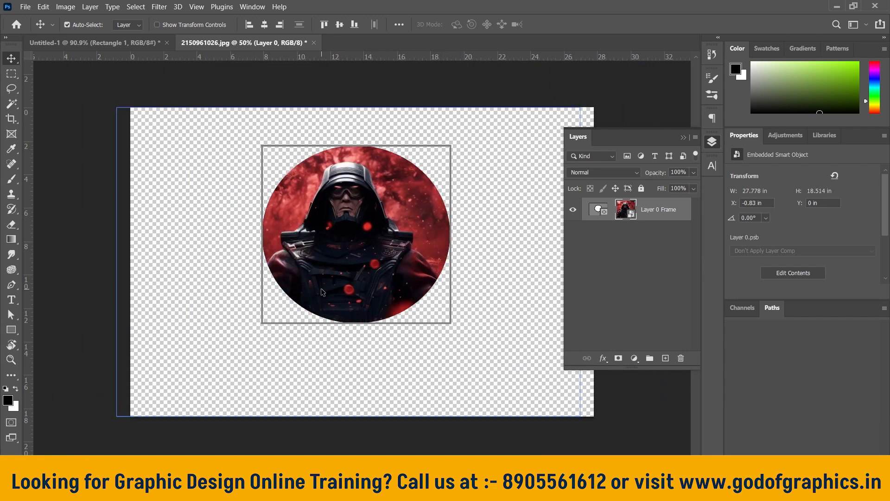
key("ctrl+t")
left_click_drag(116, 108, 221, 182)
left_click_drag(386, 240, 349, 180)
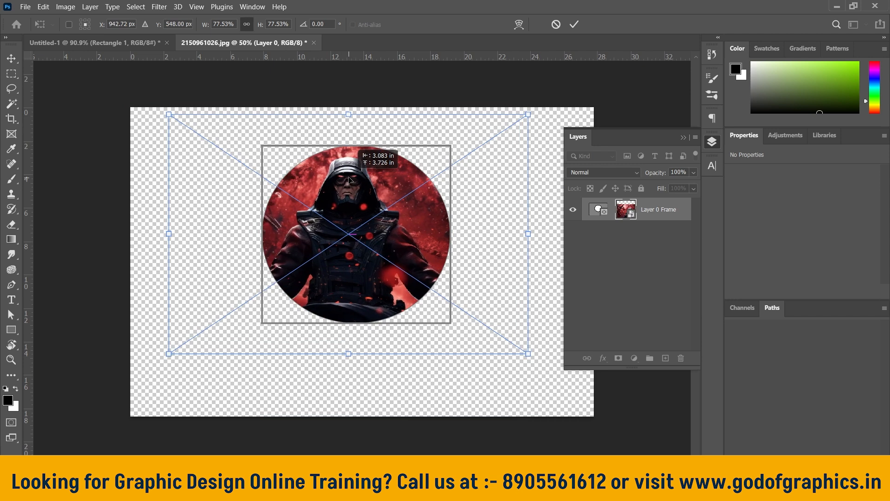
left_click_drag(528, 114, 502, 131)
left_click_drag(347, 227, 365, 213)
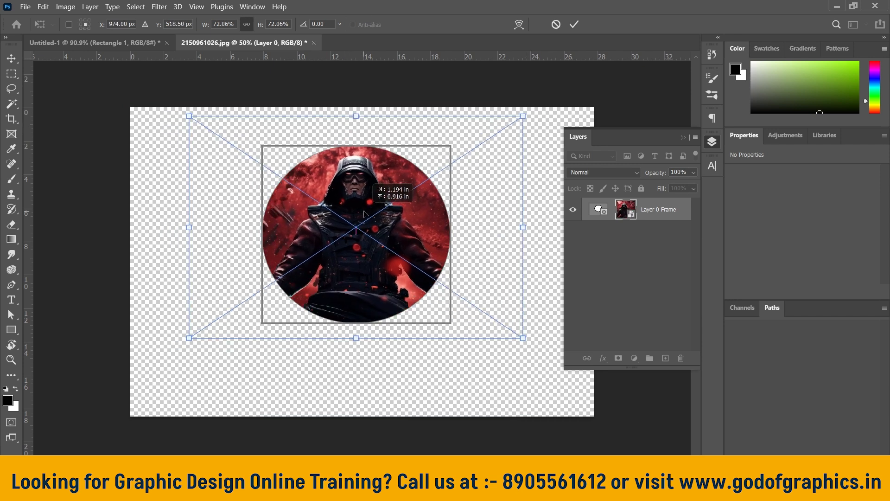
left_click(11, 58)
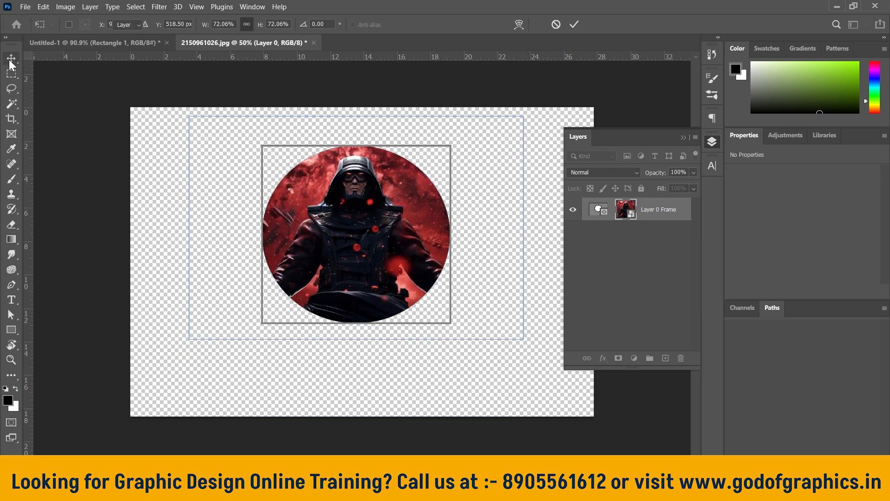
left_click(174, 151)
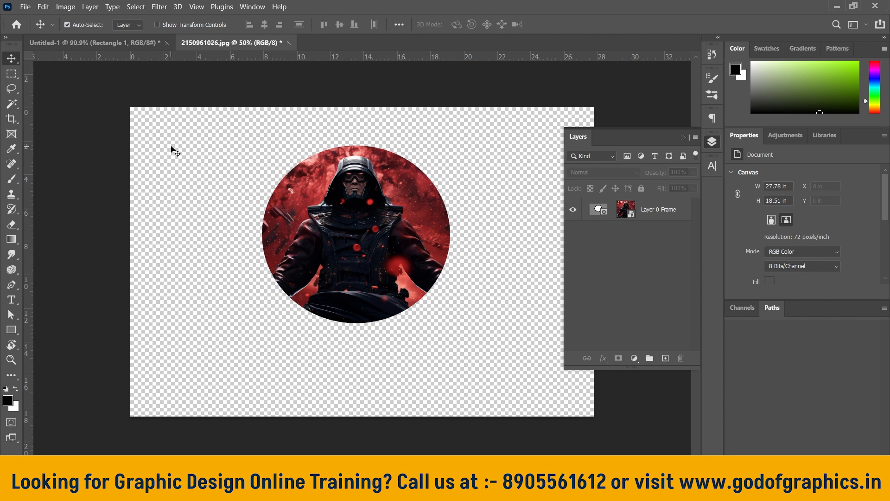
Step: Undo the edits back to before the frame was drawn, redo up to the filled frame, and deselect it
key("ctrl+z")
key("ctrl+z")
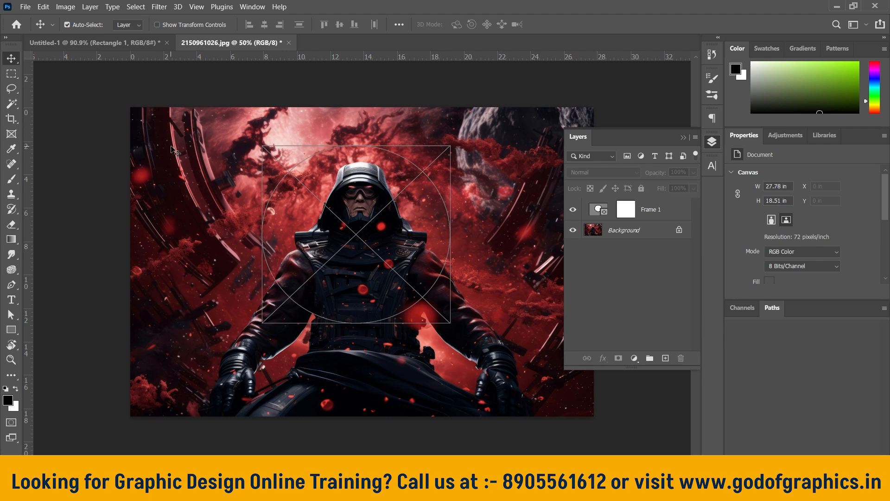
key("ctrl+z")
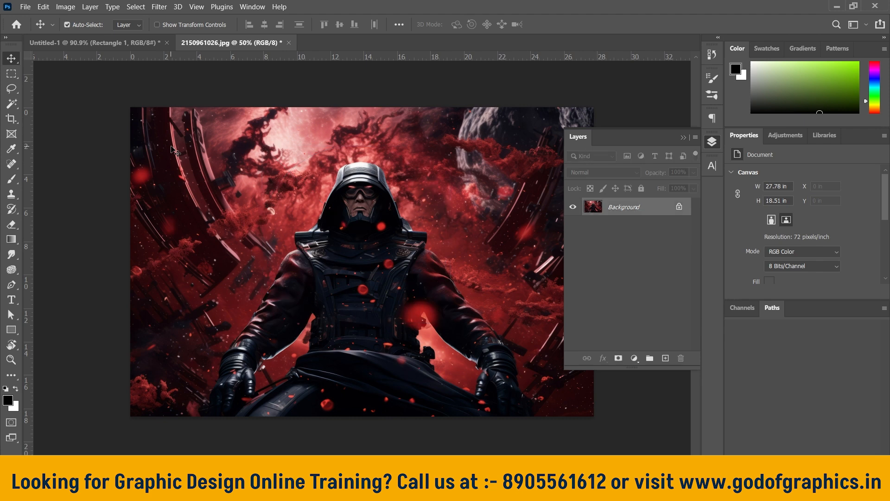
key("ctrl+shift+z")
key("ctrl+shift+z")
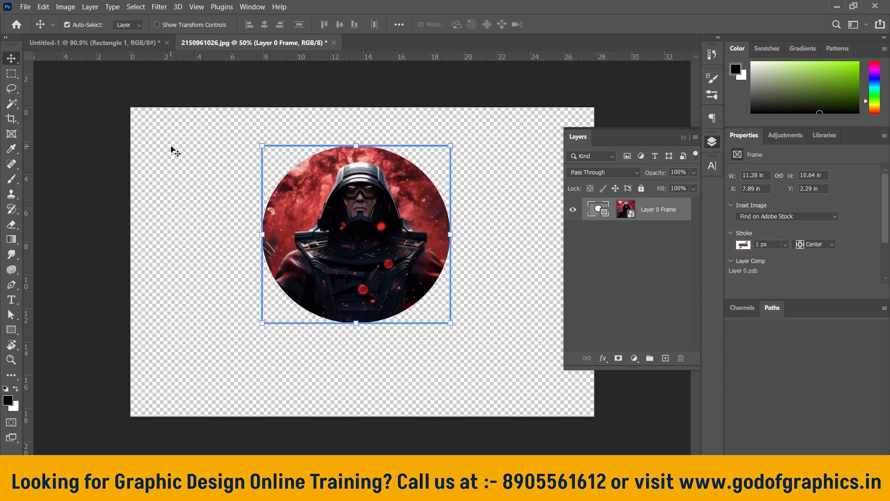
left_click(172, 150)
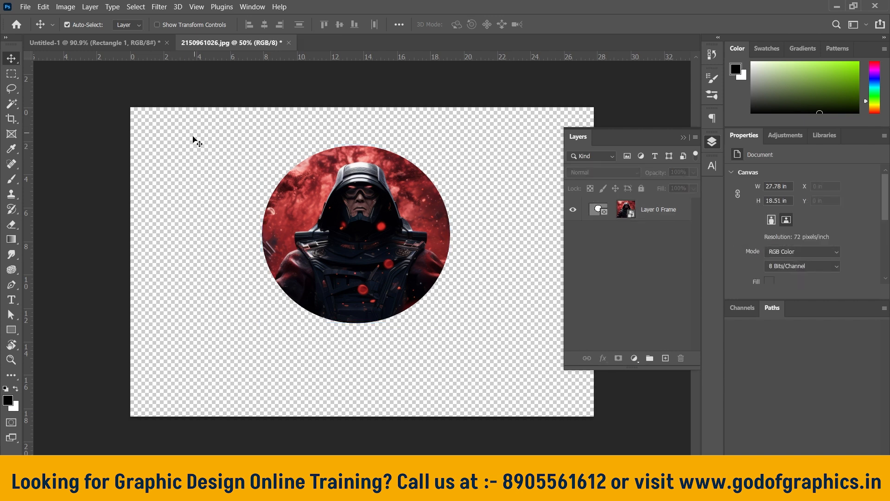
Step: Remove the frame from the Layer 0 Frame layer and copy the full image
left_click(665, 215)
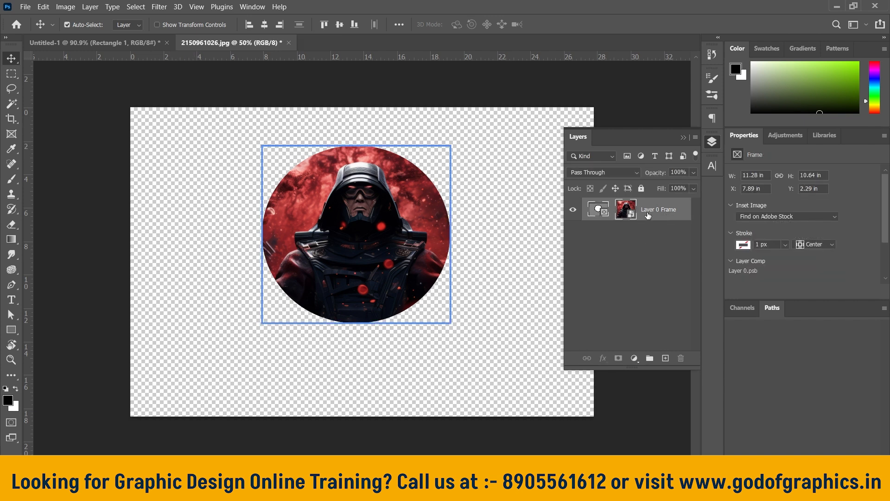
right_click(647, 212)
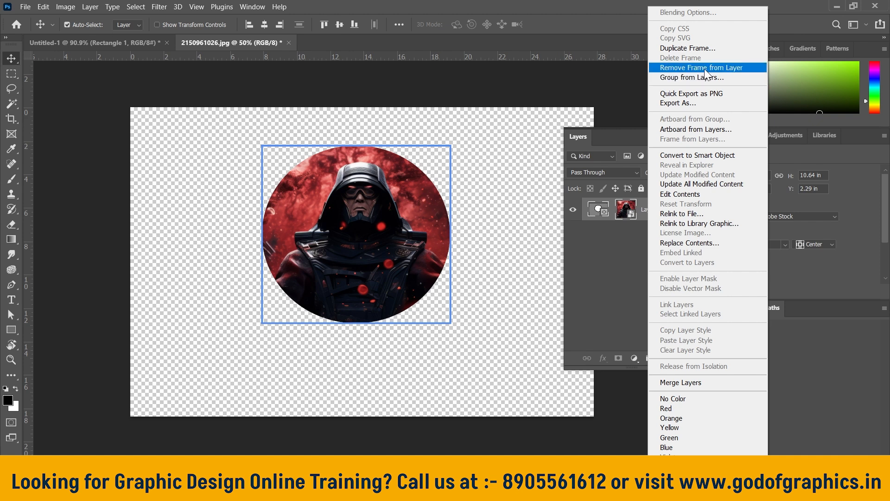
left_click(733, 72)
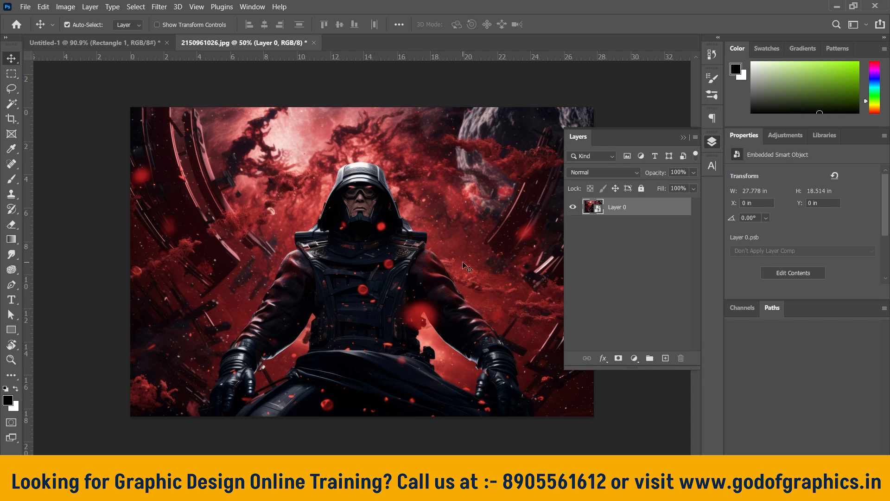
key("ctrl")
Step: In Untitled-1, move the circle and rectangle down to the canvas's middle, with the rectangle shifted closer to the circle
left_click(88, 42)
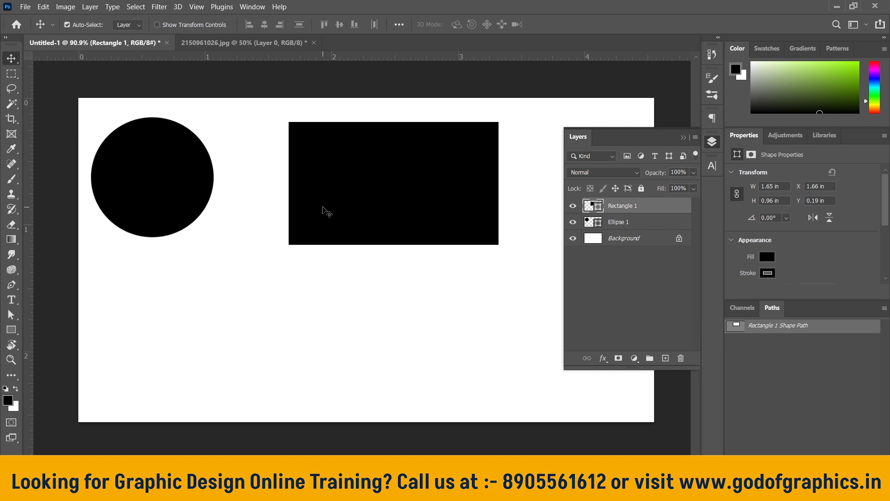
left_click_drag(361, 175, 366, 228)
left_click_drag(161, 180, 158, 237)
left_click_drag(407, 221, 368, 222)
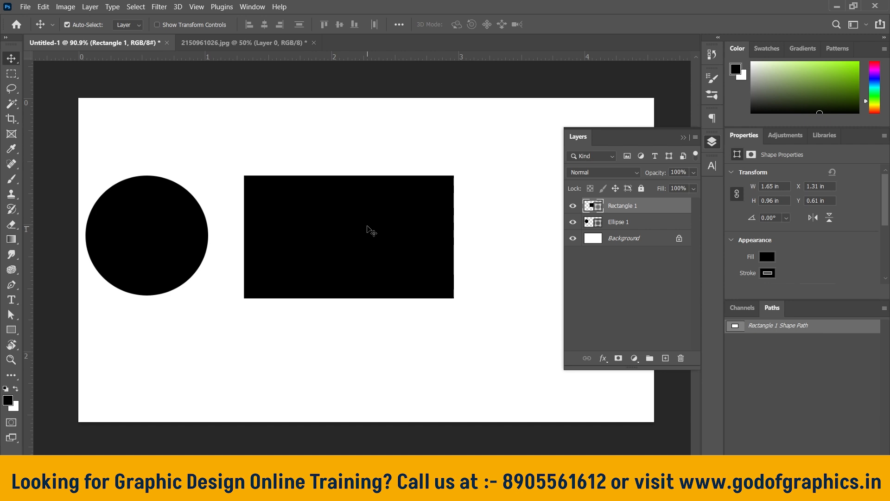
Step: Paste the hooded-figure image above the shapes and scale it down to about 2.13 by 1.42 in at the canvas's upper-left corner
key("ctrl+v")
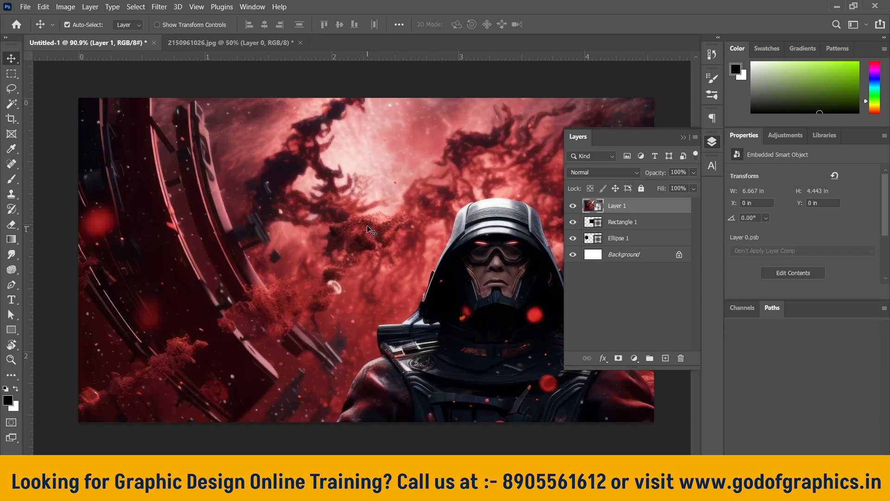
scroll(371, 230, "down", 5)
key("ctrl+t")
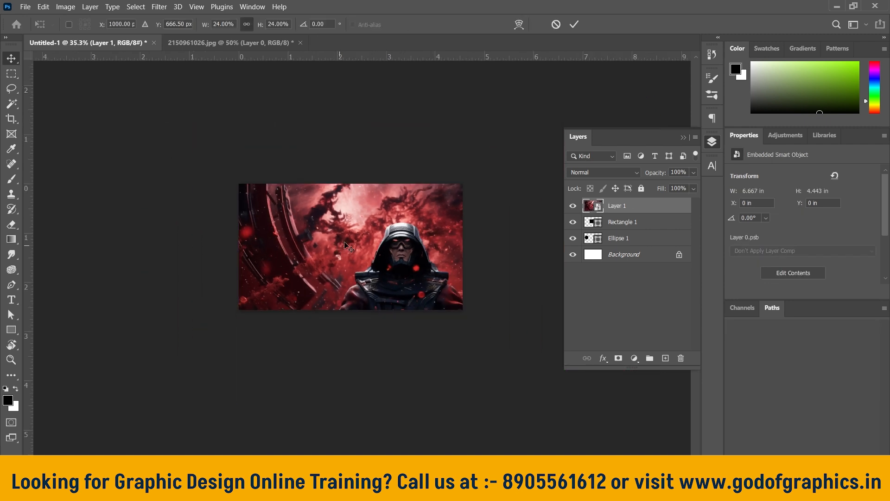
left_click_drag(566, 401, 338, 263)
left_click(15, 58)
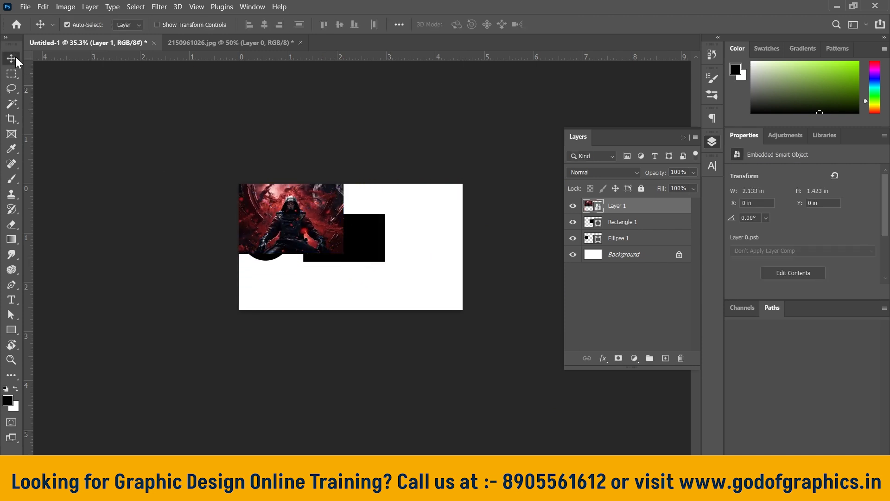
Step: Position the hooded-figure image over the black rectangle so it fully covers it, at about X 1.21 in, Y 0.49 in
scroll(257, 225, "up", 3)
scroll(441, 242, "up", 2)
left_click_drag(451, 237, 403, 229)
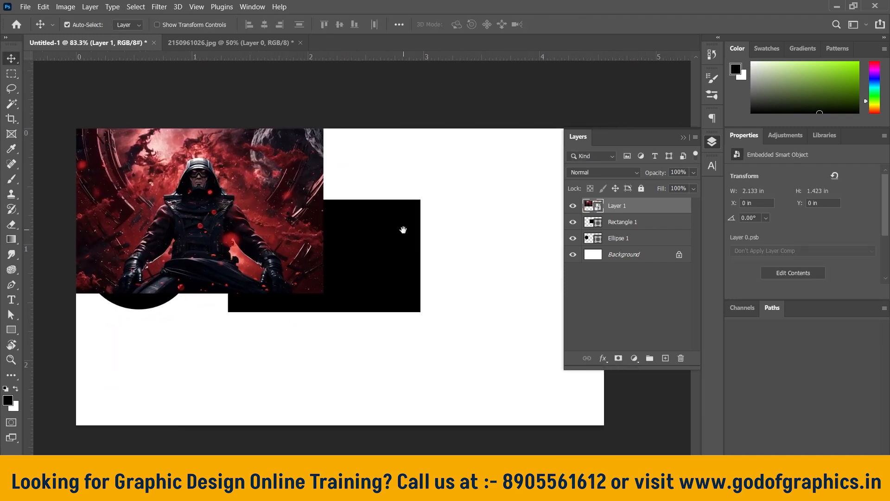
left_click_drag(194, 199, 335, 244)
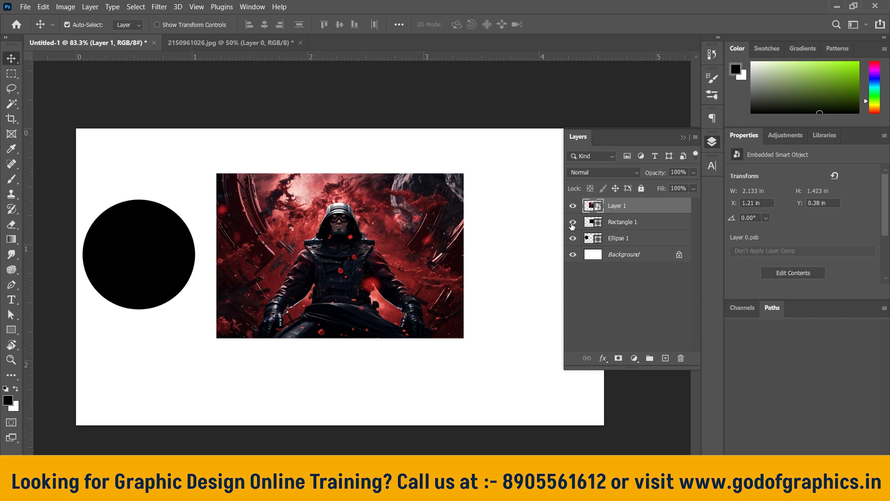
left_click_drag(440, 237, 469, 324)
left_click(383, 228)
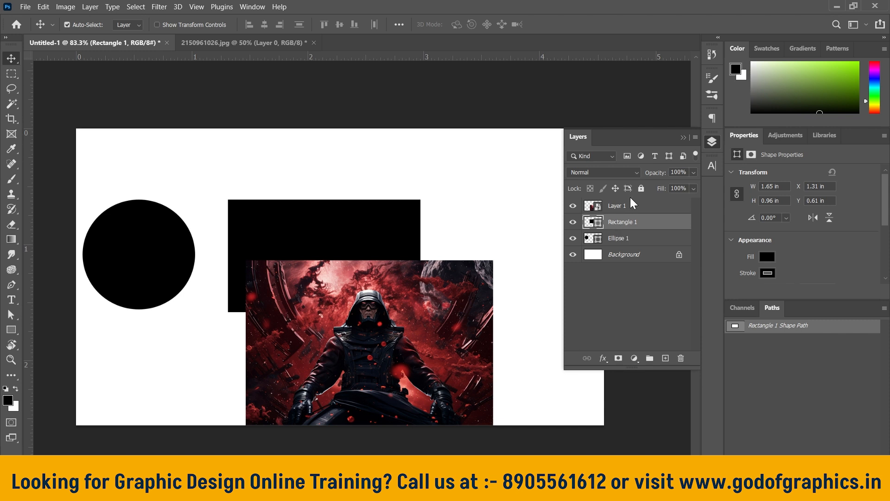
left_click(627, 206)
left_click_drag(399, 346, 369, 271)
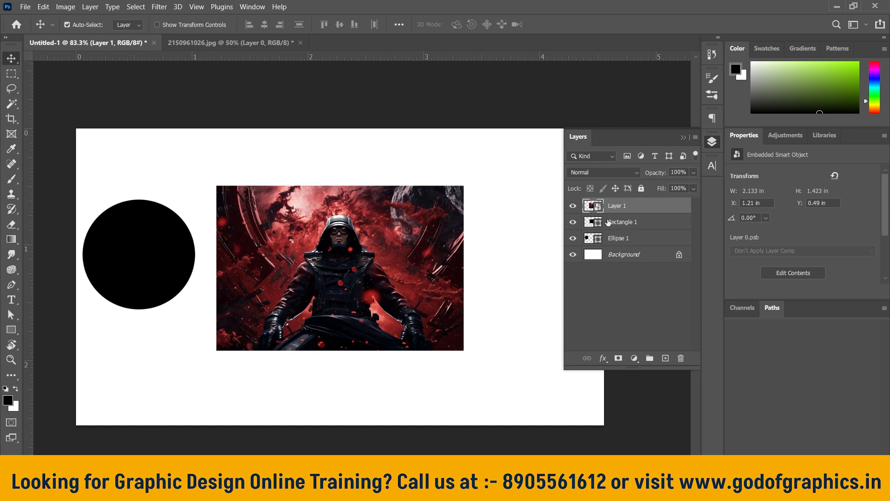
Step: Clip the hooded-figure image to the rectangle and shift it within the shape to about X 1.07 in, Y 0.38 in
key("ctrl")
key("ctrl+alt+g")
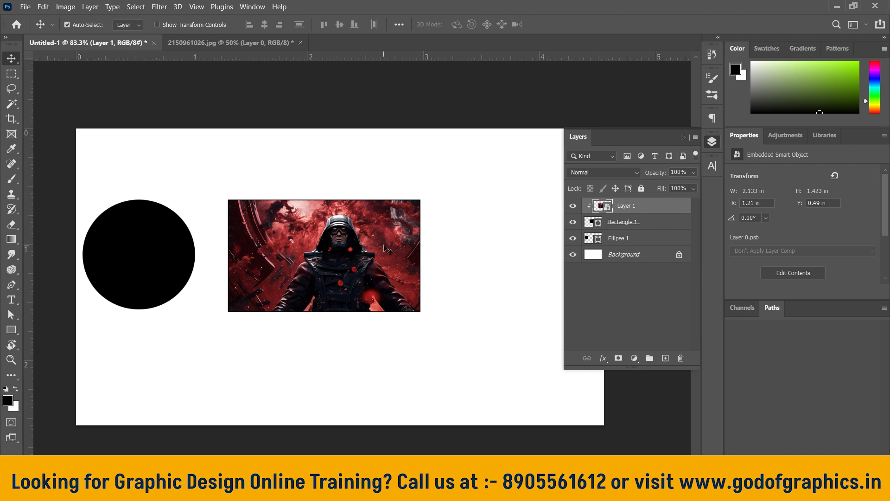
mouse_move(384, 253)
left_mouse_down()
mouse_move(292, 241)
mouse_move(427, 233)
mouse_move(368, 208)
mouse_move(375, 239)
left_mouse_up()
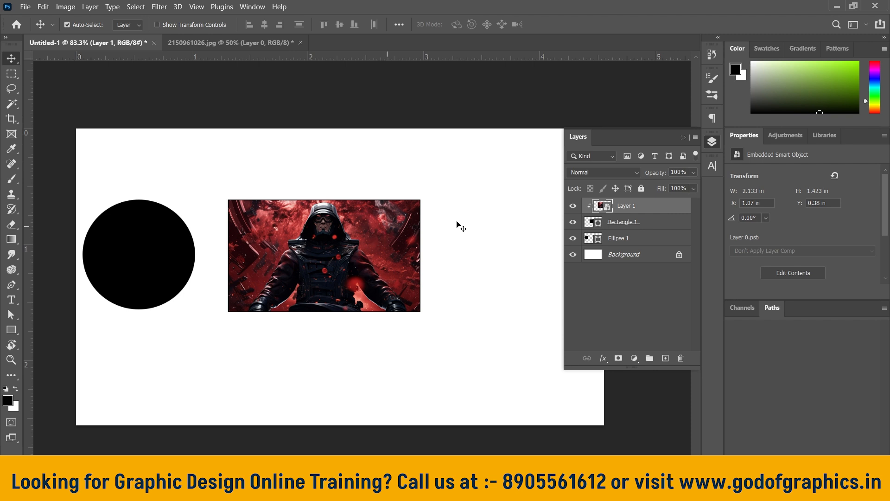
Step: Place Layer 1 beneath Rectangle 1, try shifting the image over the circle, and undo that shift
left_click_drag(611, 206, 612, 232)
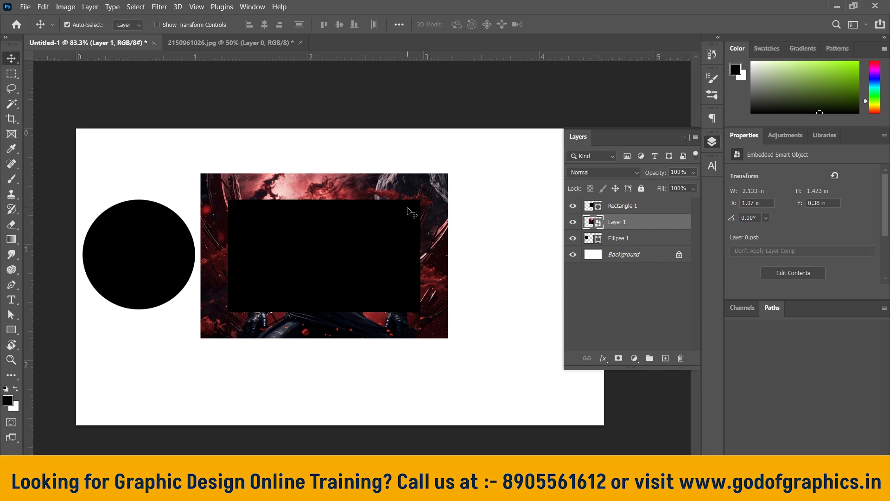
left_click_drag(437, 196, 278, 204)
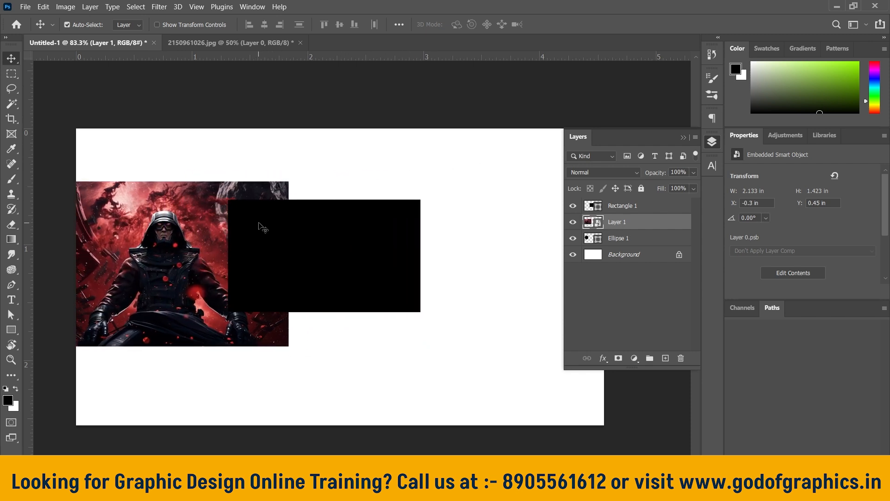
key("ctrl+z")
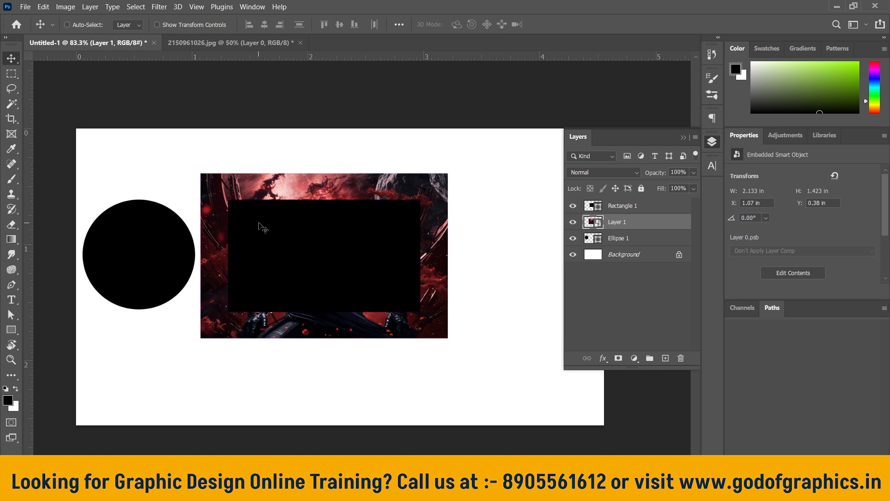
key("z")
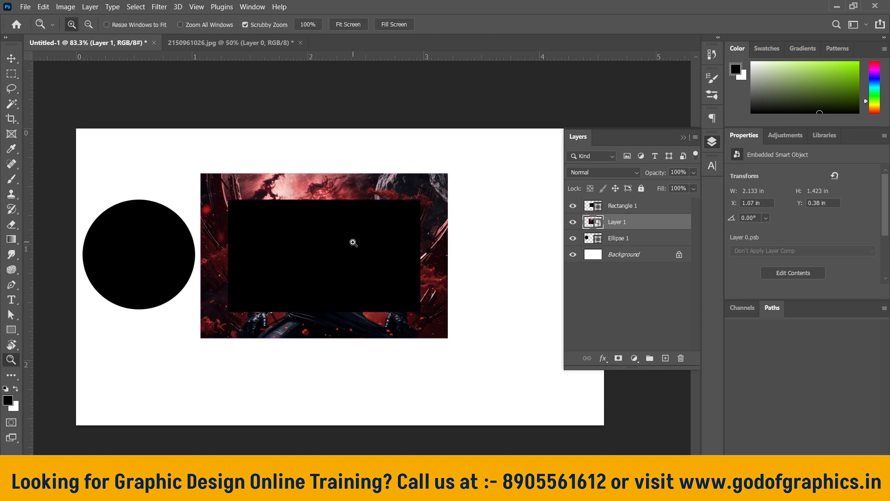
Step: Return Layer 1 above Rectangle 1 and clip the image to the rectangle again
left_click_drag(617, 222, 656, 204)
left_click(12, 59)
key("ctrl+alt+g")
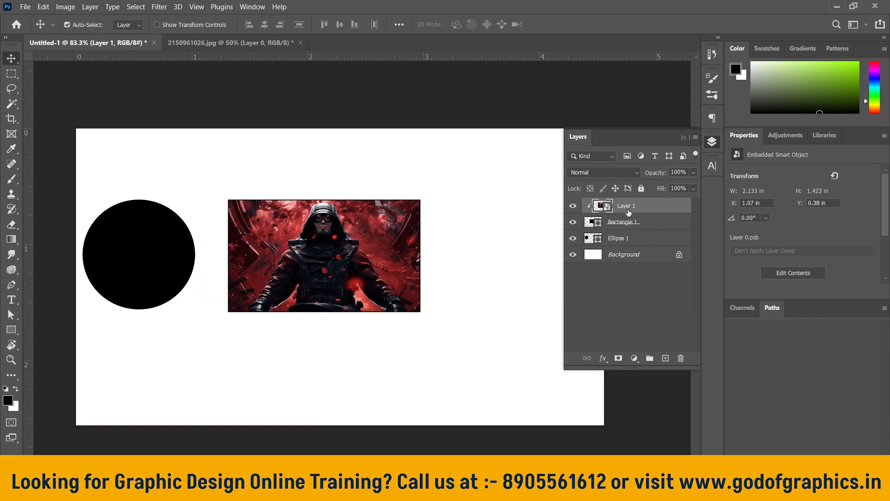
Step: Release the image's clipping mask and move the image partly off the rectangle to about X 1.95 in, Y 1.04 in
right_click(630, 205)
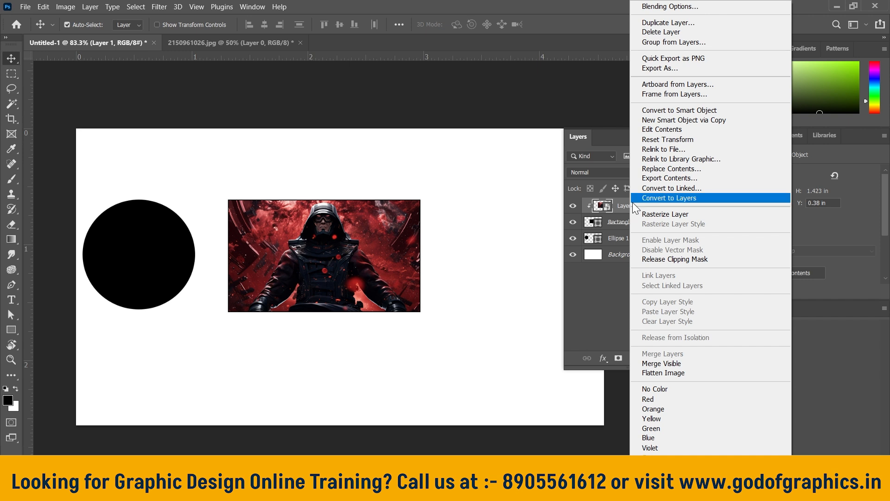
left_click(702, 260)
left_click_drag(320, 279, 461, 278)
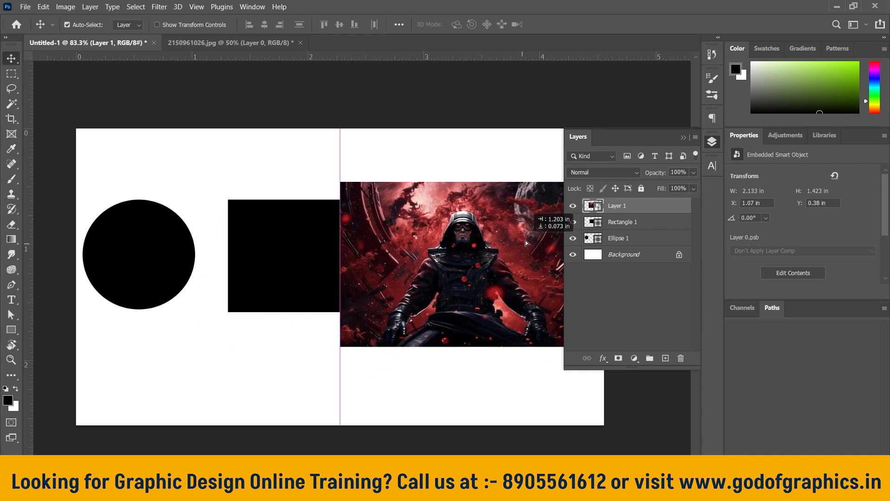
left_click_drag(429, 252, 384, 319)
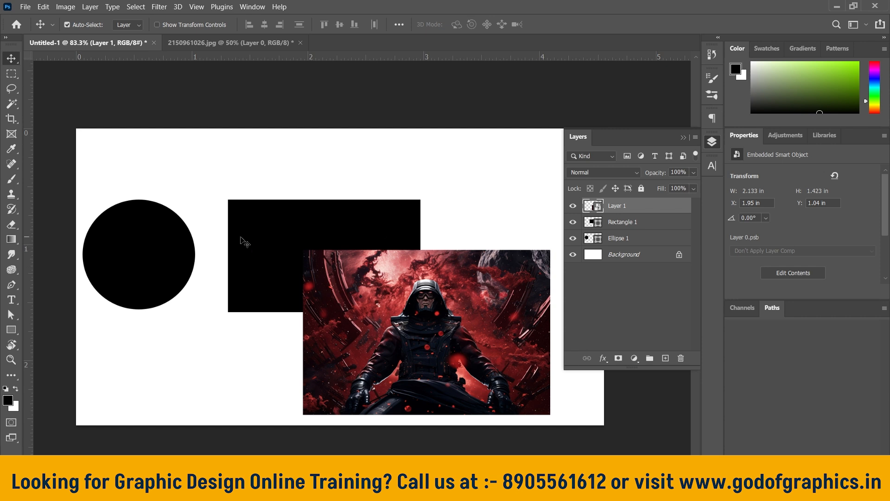
Step: Move the image over the circle to about X -0.04 in, Y 0.46 in, and reorder Layer 1 directly above Ellipse 1
left_click(160, 245)
left_click_drag(480, 314, 253, 246)
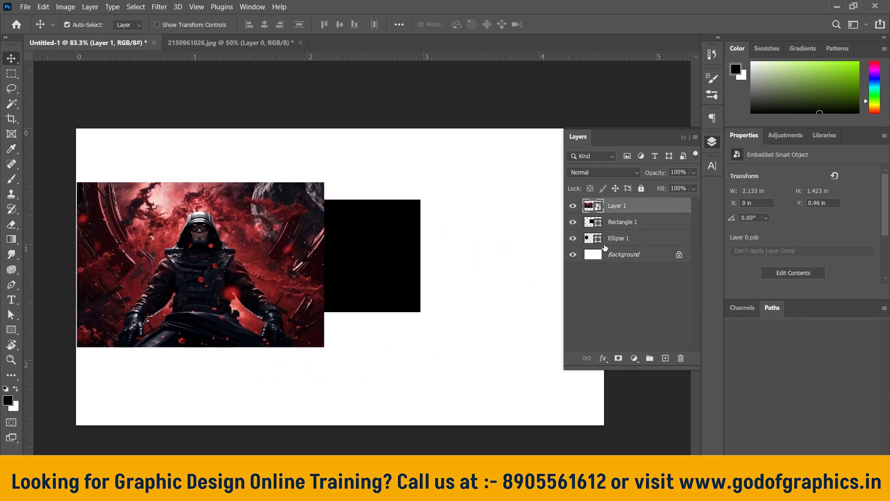
left_click_drag(630, 206, 629, 225)
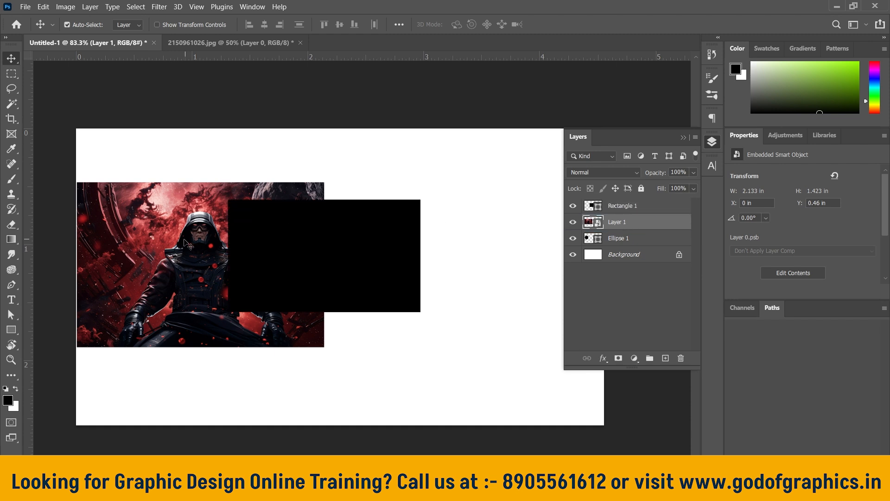
left_click_drag(187, 244, 183, 245)
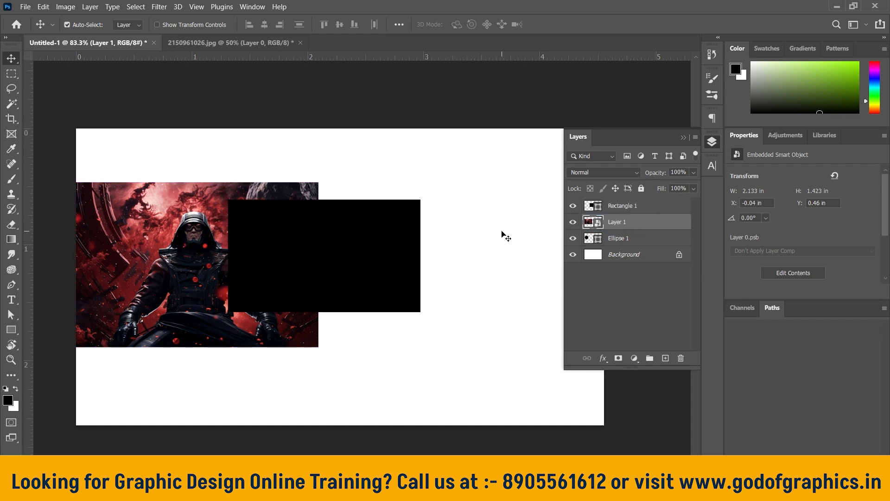
Step: Clip the image to the circle and center the hooded figure inside it, at about X -0.52 in, Y 0.47 in
key("ctrl")
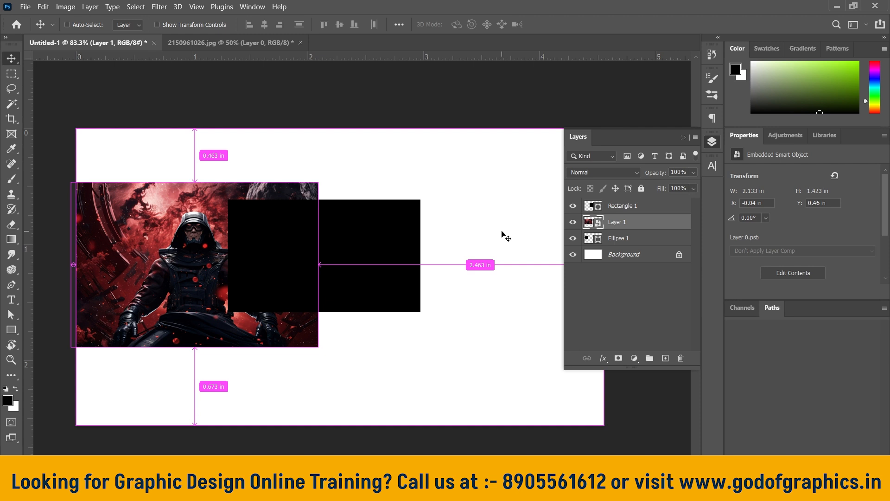
key("ctrl+alt+g")
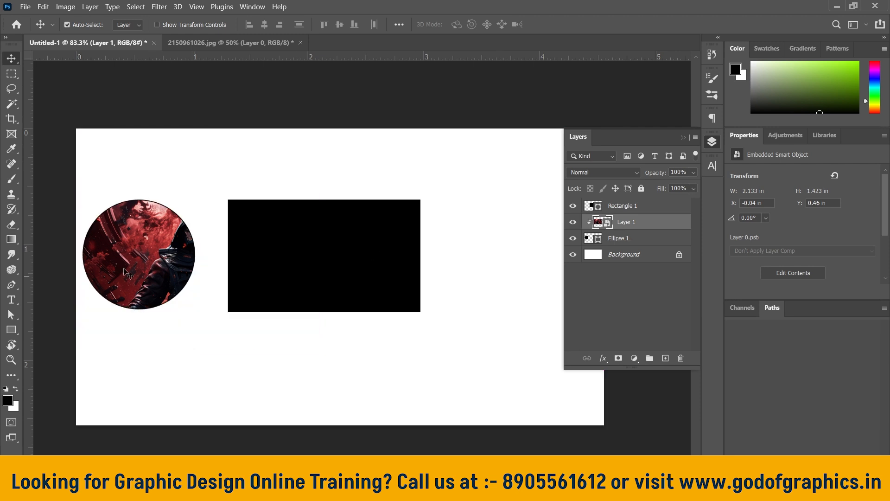
mouse_move(168, 255)
left_mouse_down()
mouse_move(137, 254)
mouse_move(166, 254)
mouse_move(157, 255)
left_mouse_up()
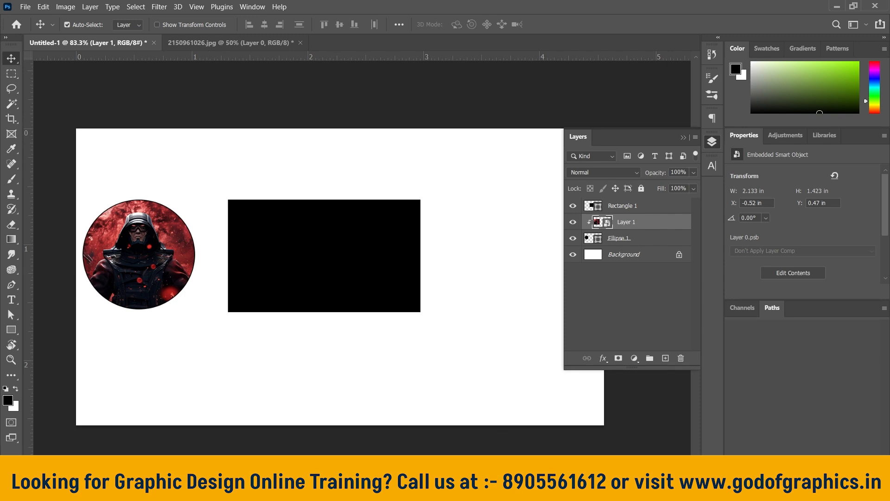
Step: Switch to Chrome, open a blank tab, and close the YouTube Studio and YouTube channel tabs
left_click(606, 433)
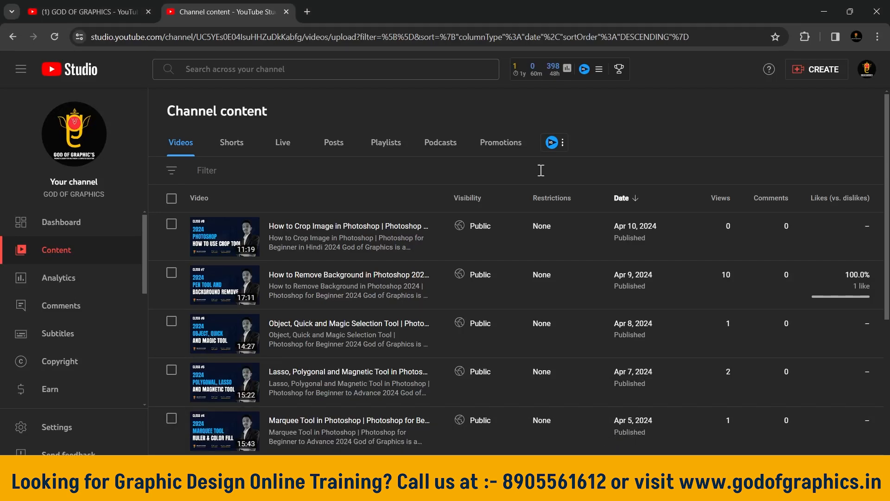
left_click(307, 11)
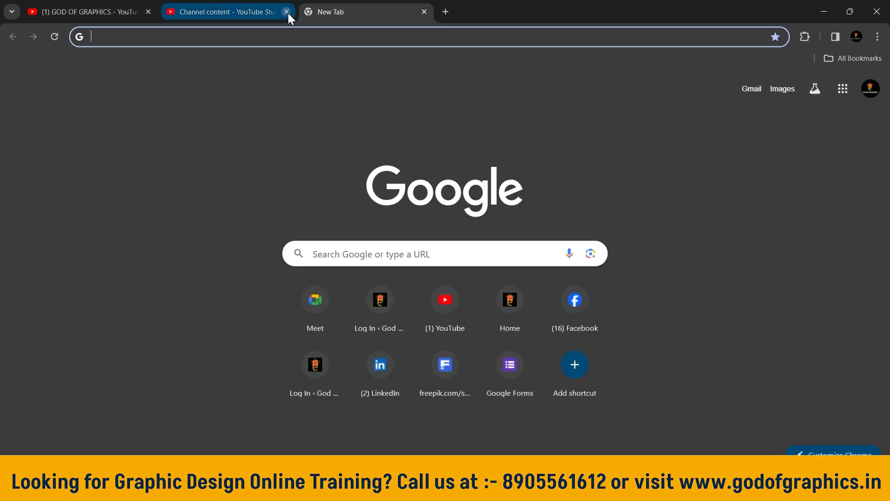
left_click(286, 12)
left_click(148, 11)
Step: Search Google for "image collage" and show the image results
left_click(166, 36)
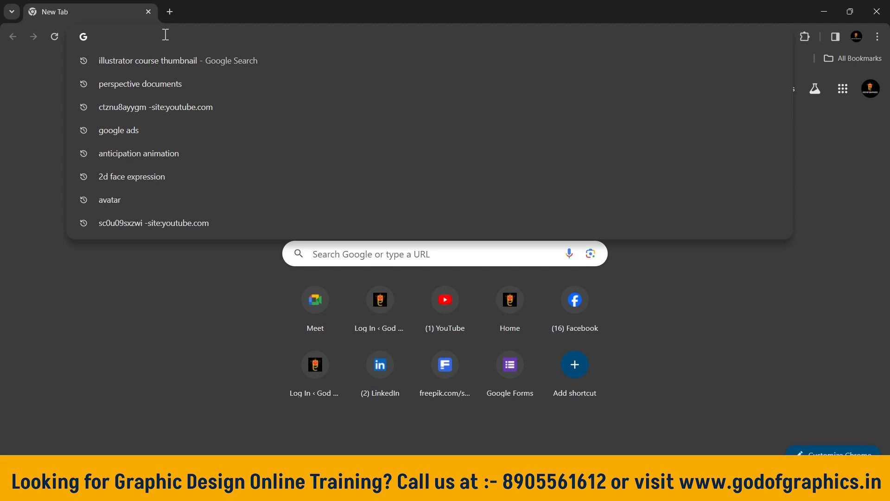
type("image")
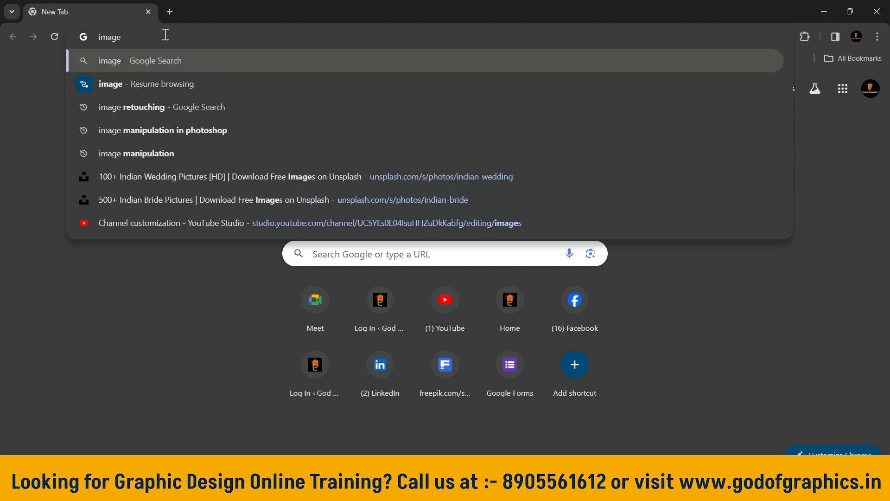
type(" collage")
key("Return")
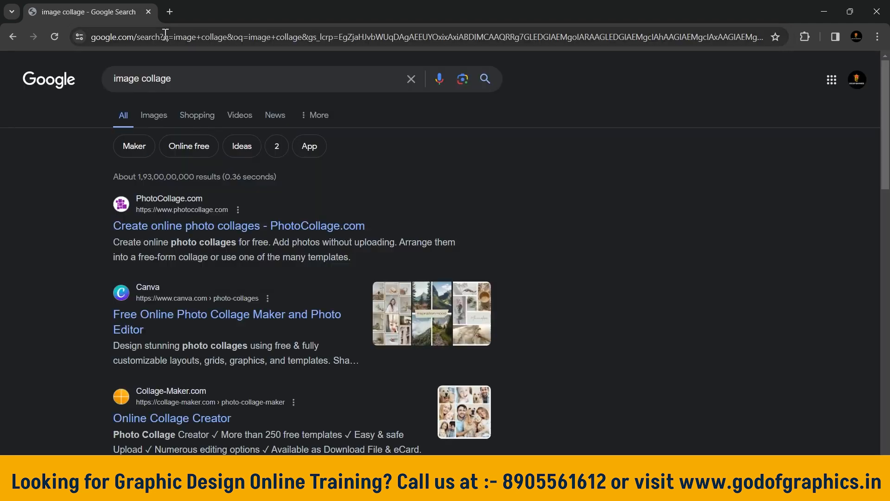
left_click(156, 114)
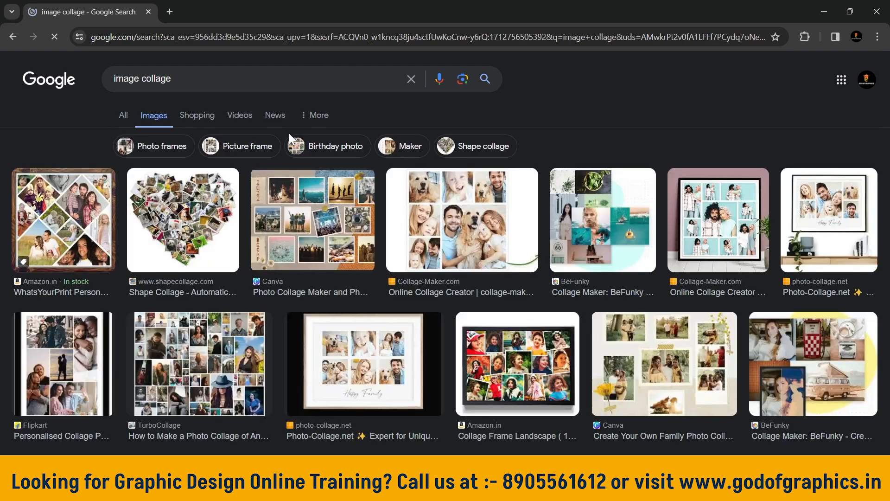
Step: Preview the Canva photo collage and the Collage-Maker.com framed collage, and look over further collage examples
left_click(278, 218)
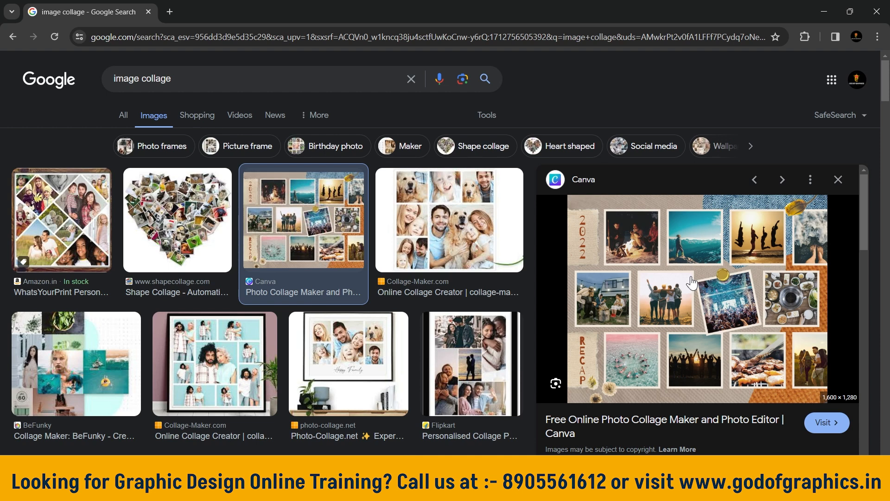
left_click(251, 375)
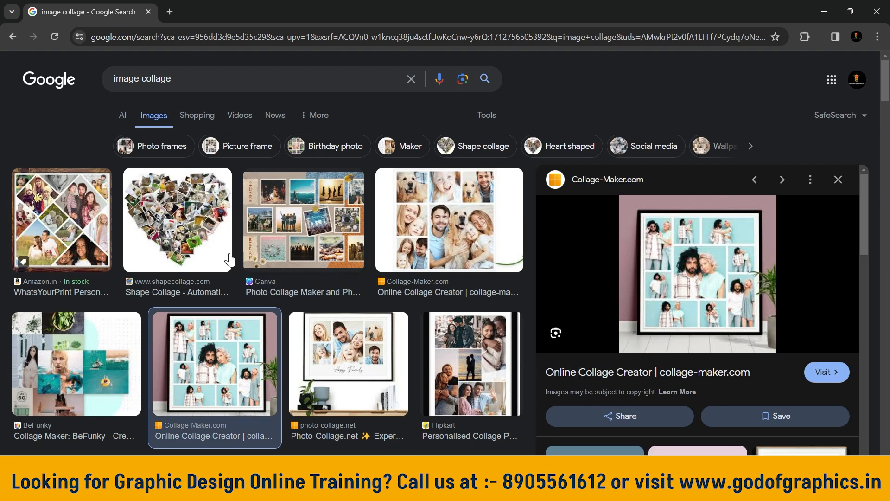
scroll(211, 261, "down", 1)
scroll(212, 261, "down", 3)
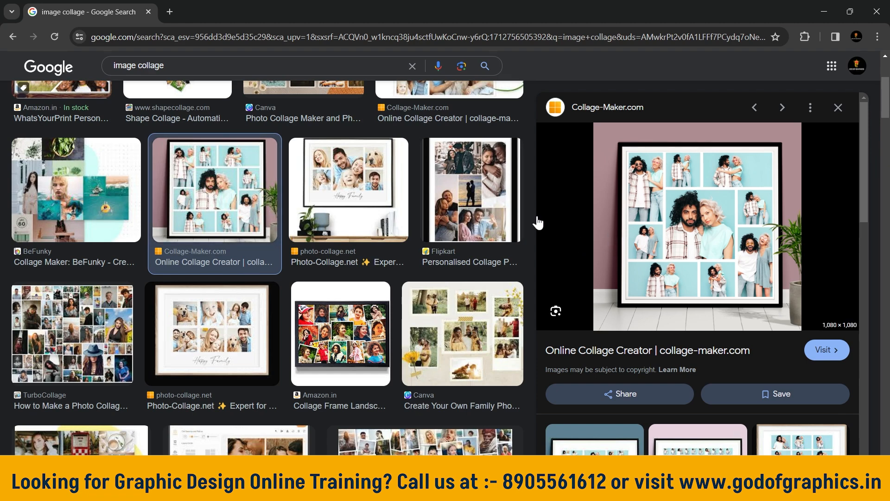
scroll(537, 220, "up", 4)
Step: Search Google Images for "wedding album design" in a new tab and preview the Ellora Edits album with its related designs
left_click(170, 12)
left_click(193, 37)
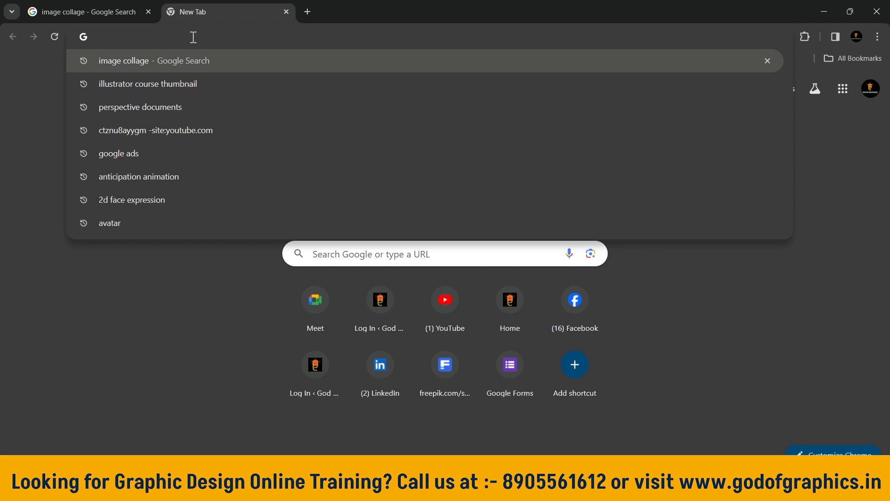
type("wedding")
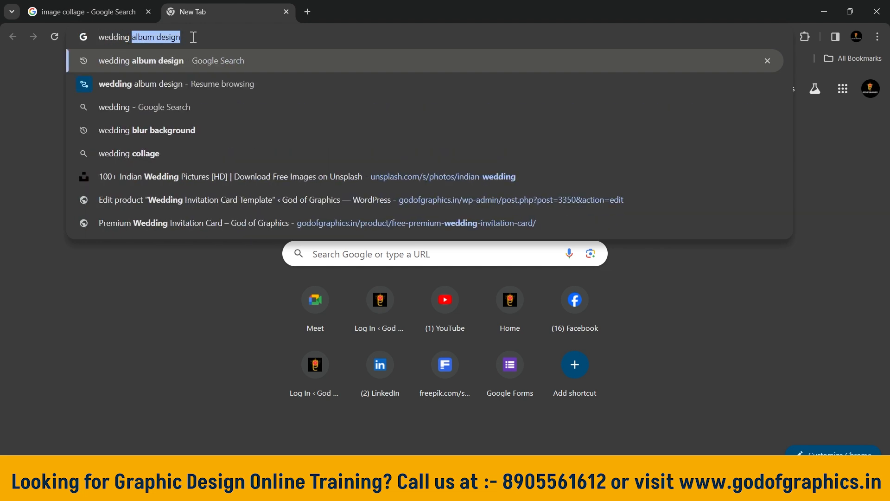
key("Return")
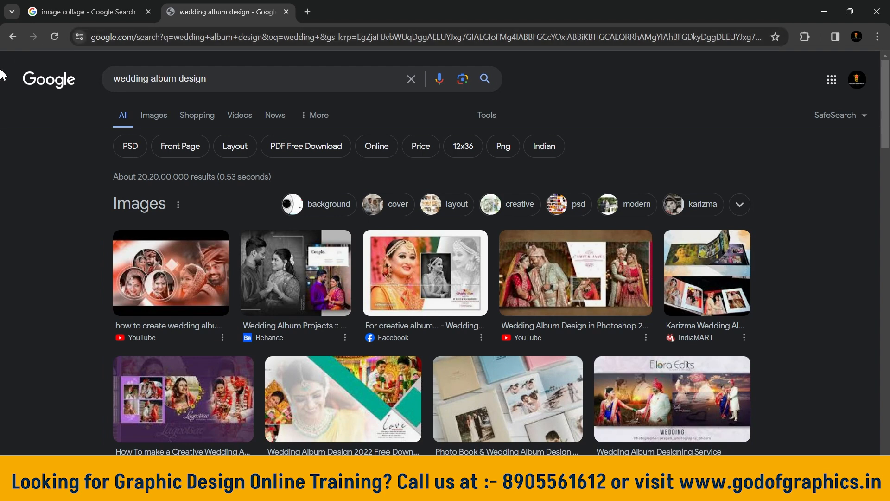
left_click(156, 116)
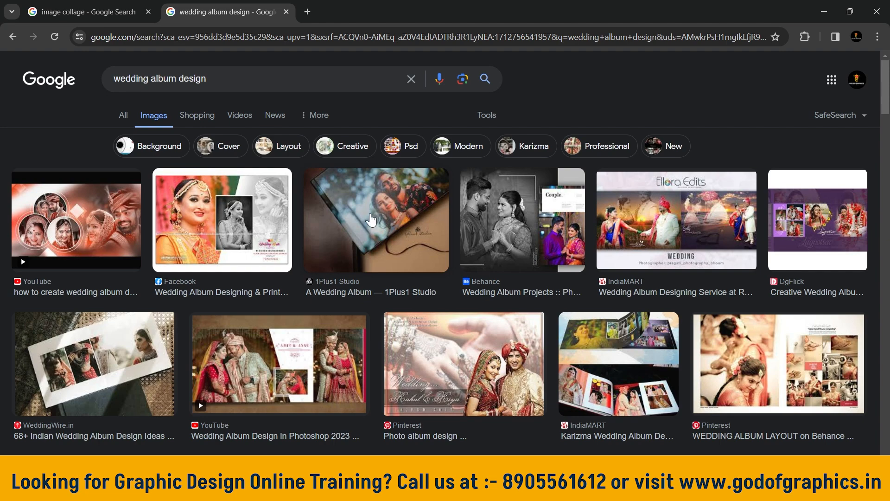
left_click(687, 216)
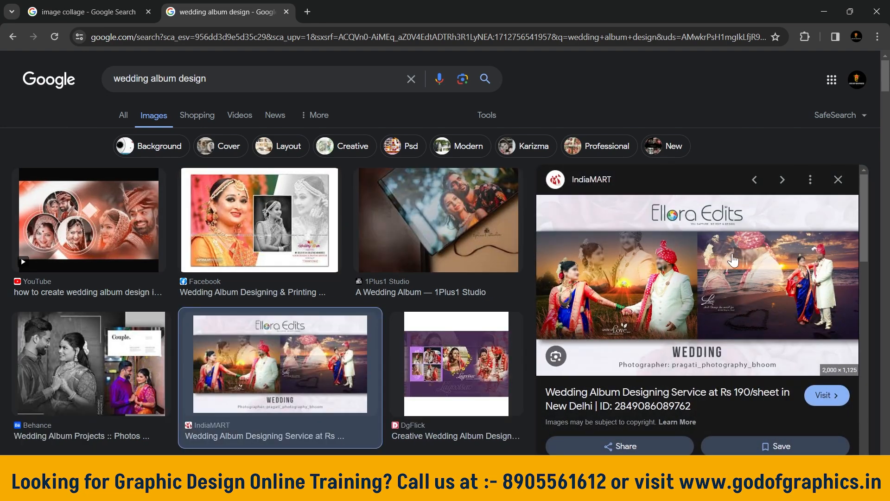
scroll(737, 213, "down", 5)
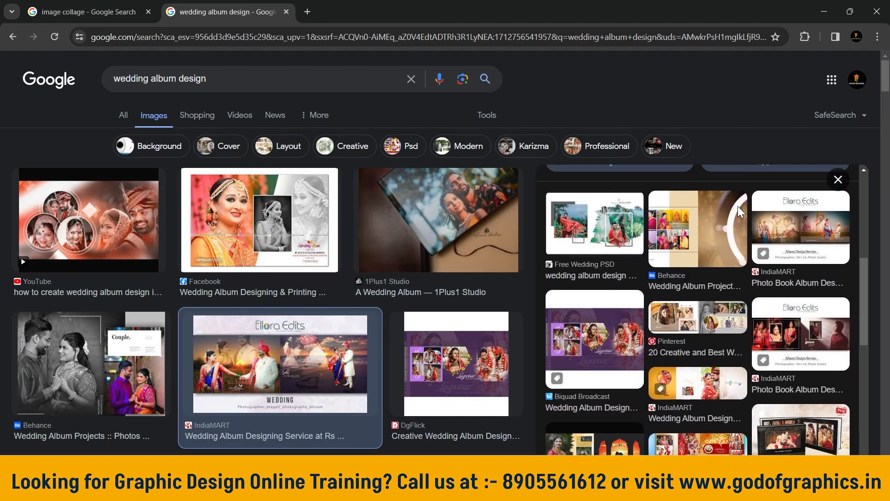
Step: Look over more wedding album designs in the image results and the related designs beside the Ellora Edits preview
scroll(747, 213, "up", 5)
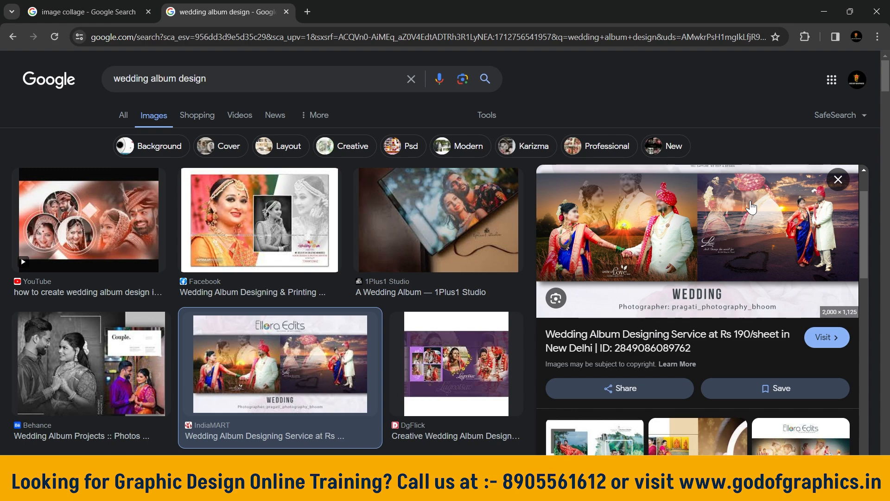
scroll(751, 208, "down", 5)
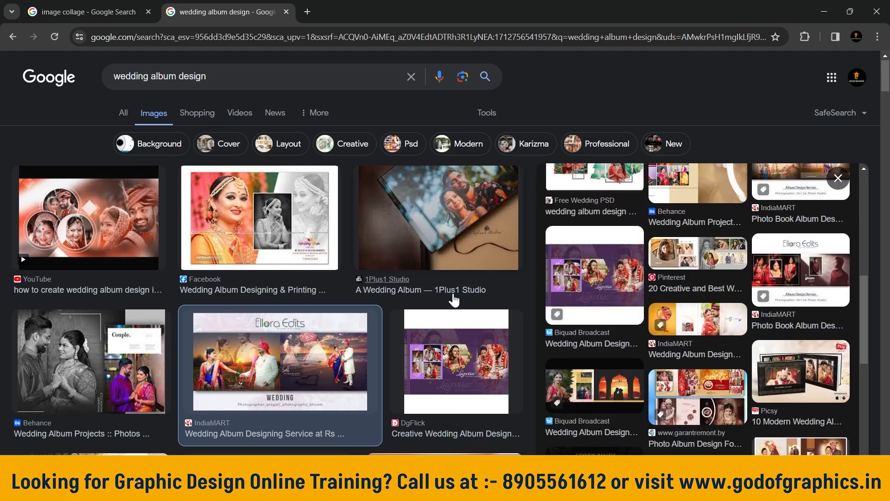
scroll(454, 297, "down", 4)
scroll(550, 295, "down", 5)
scroll(433, 312, "down", 5)
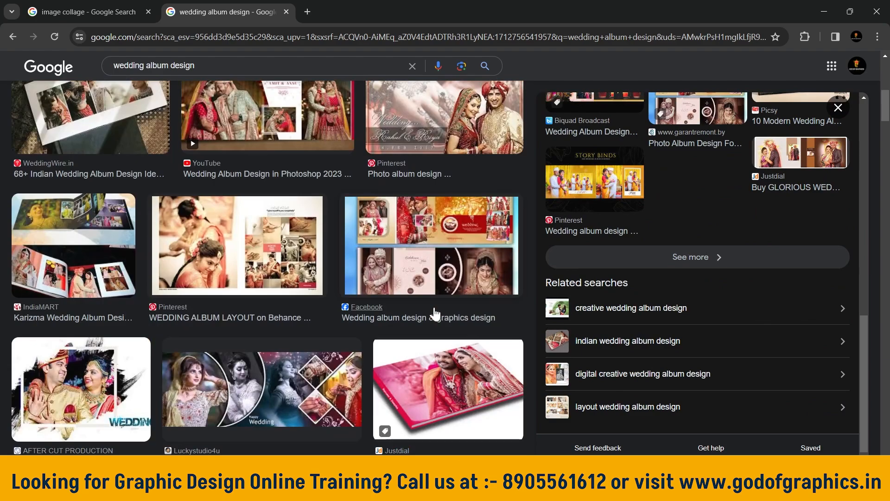
scroll(316, 263, "down", 6)
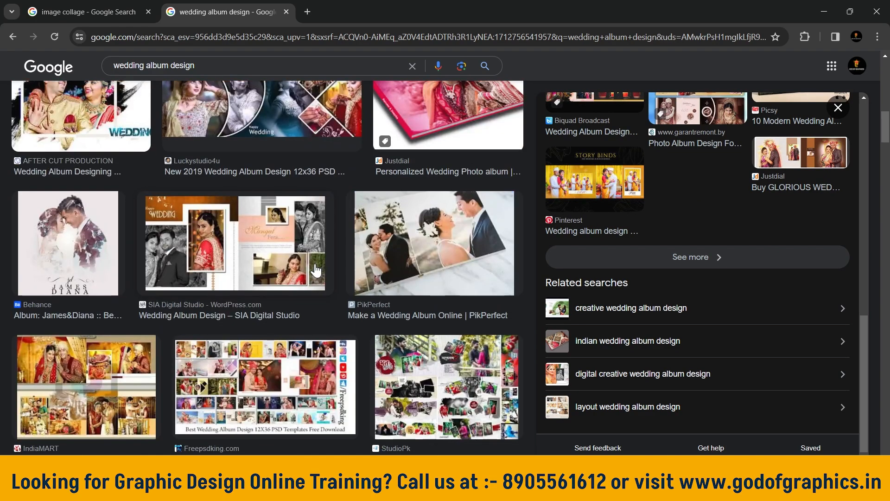
scroll(297, 262, "up", 4)
left_click(279, 262)
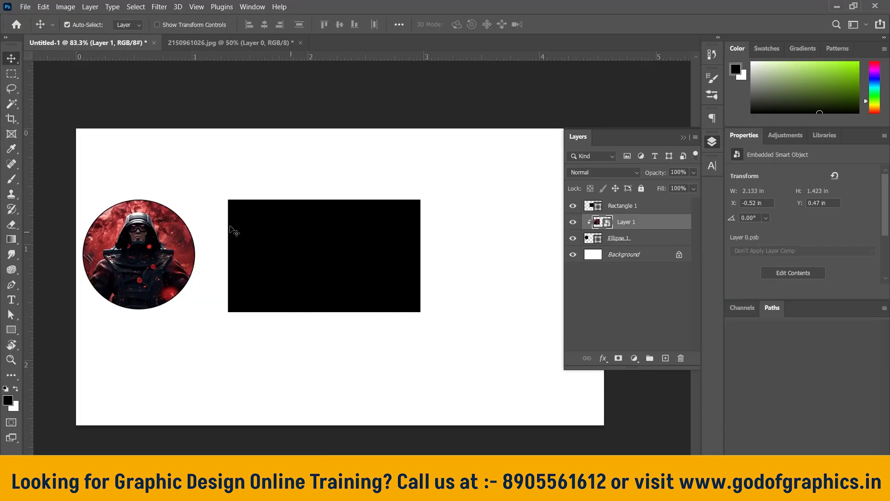
Step: Switch to Photoshop and shift the clipped hooded-figure image slightly upward inside the circle
left_click_drag(163, 255, 162, 244)
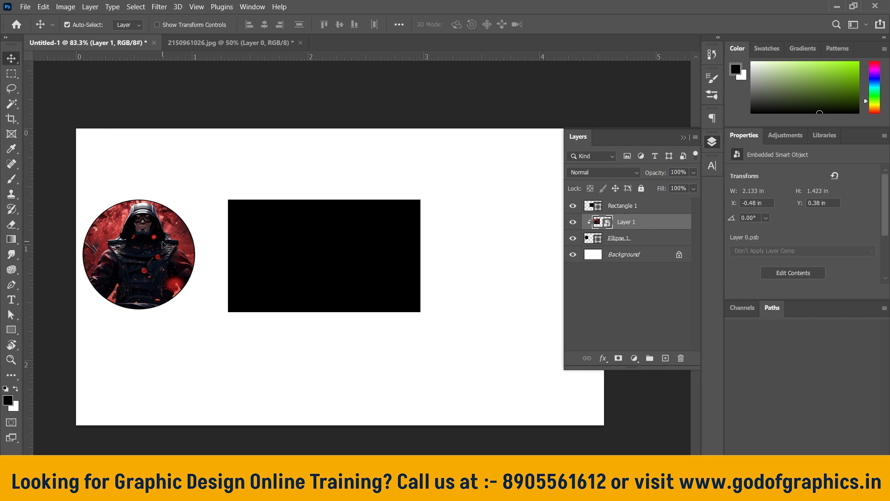
Step: Create a new document 36 pixels wide and 18 pixels high at 300 pixels/inch, and fit it to the window
left_click(25, 6)
left_click(45, 19)
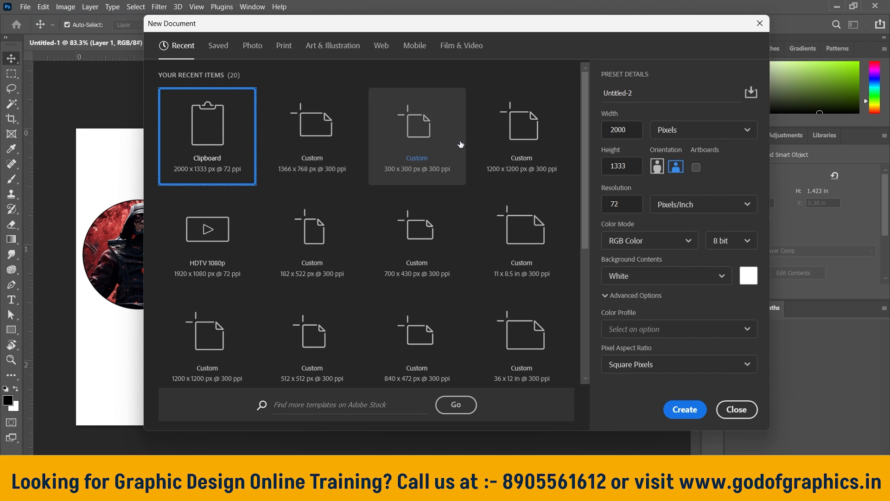
left_click(701, 134)
left_click(675, 147)
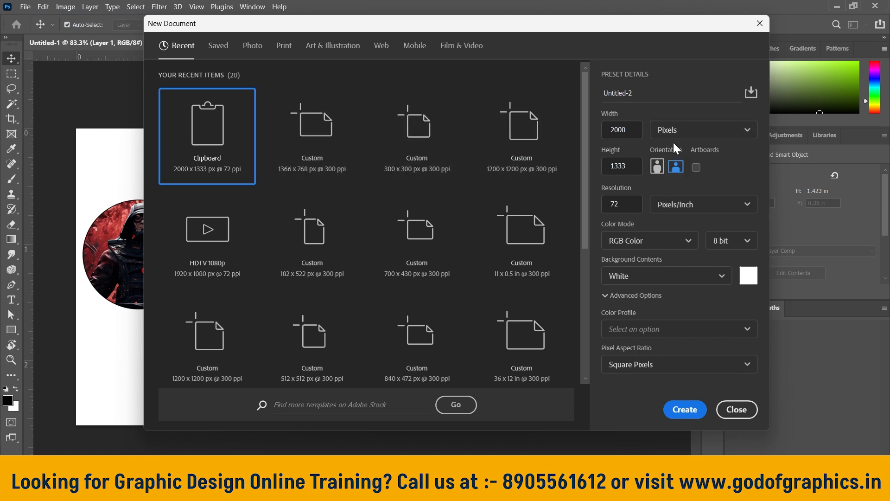
left_click_drag(604, 132, 633, 129)
type("36")
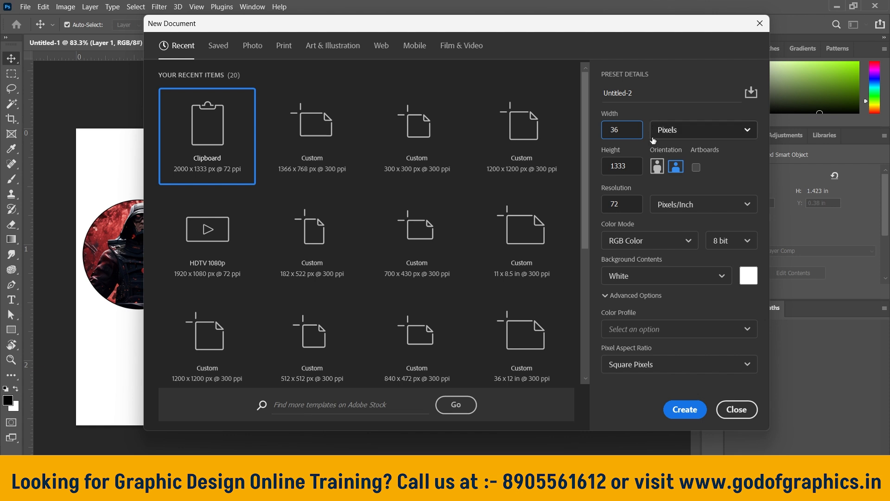
double_click(634, 166)
type("18")
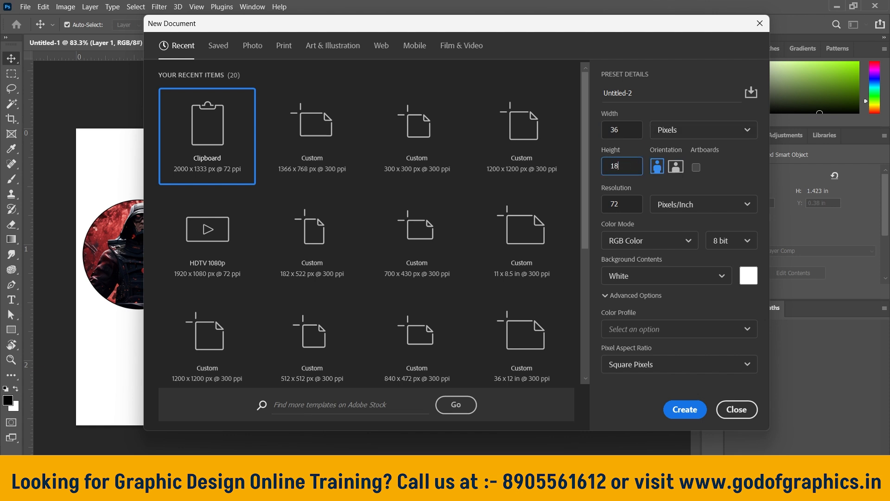
left_click_drag(633, 202, 606, 208)
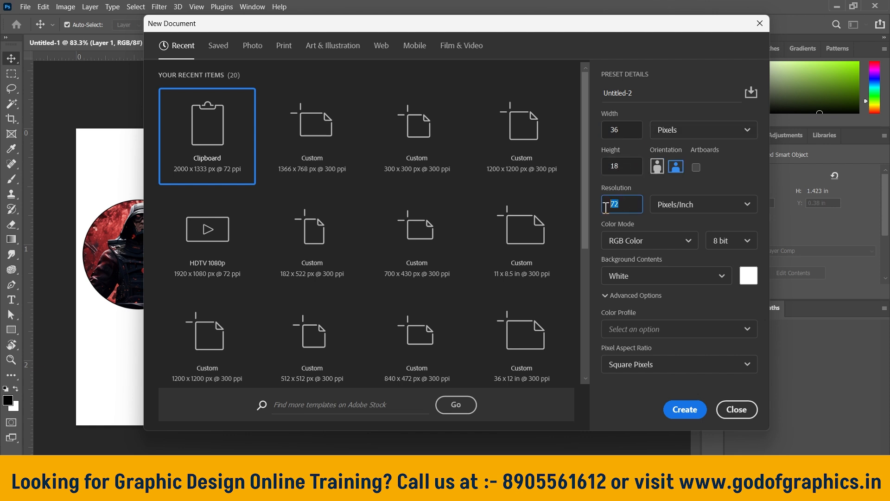
type("300")
left_click(684, 409)
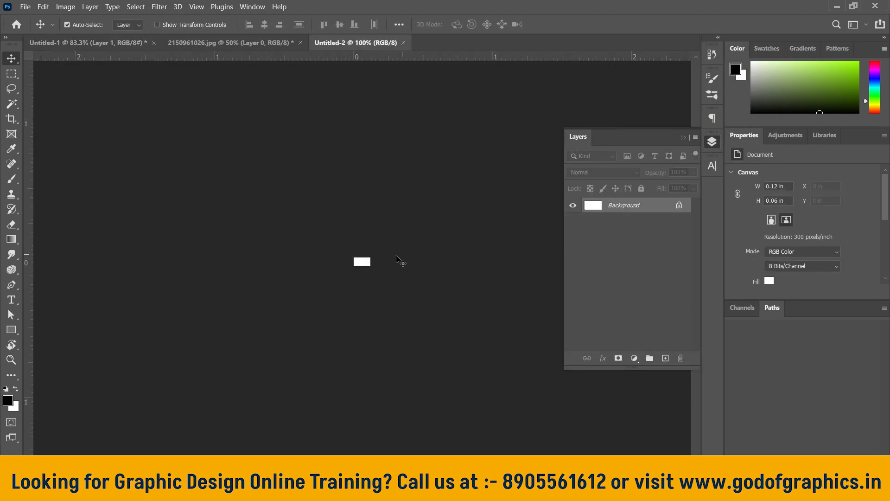
key("ctrl+0")
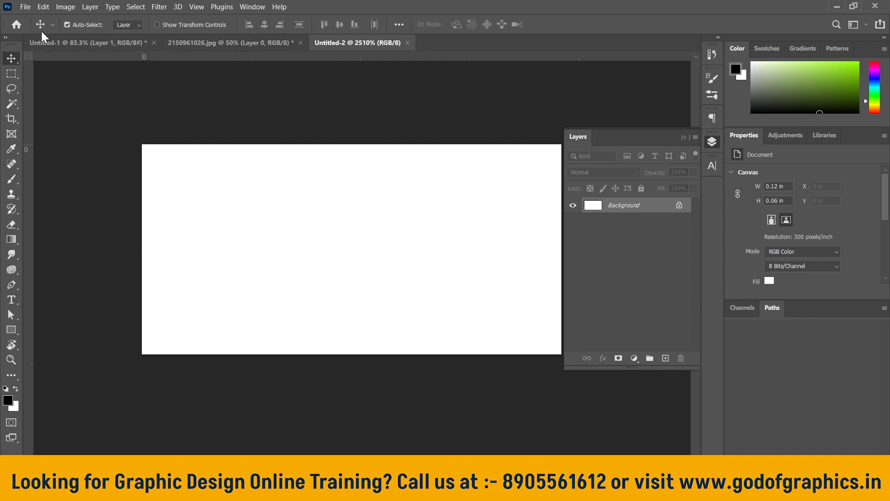
Step: Start another new document from the Home screen, measured in inches, and set its width to 36
left_click(17, 25)
left_click(41, 125)
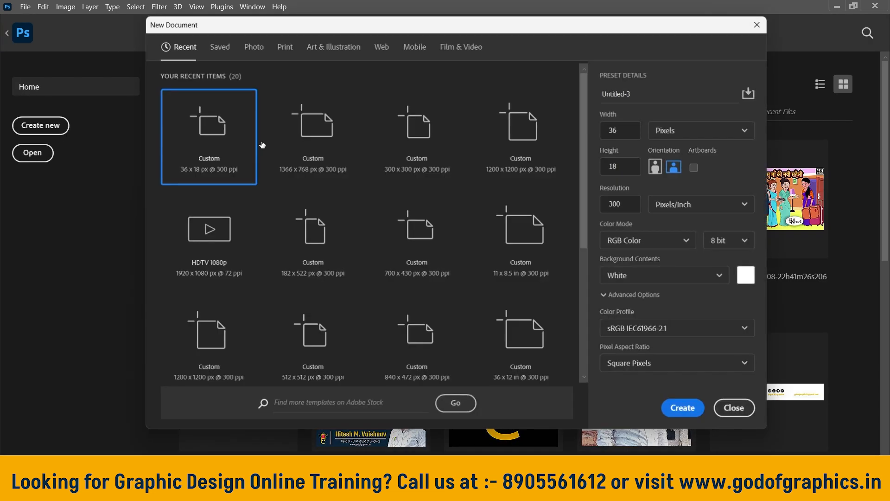
left_click(677, 131)
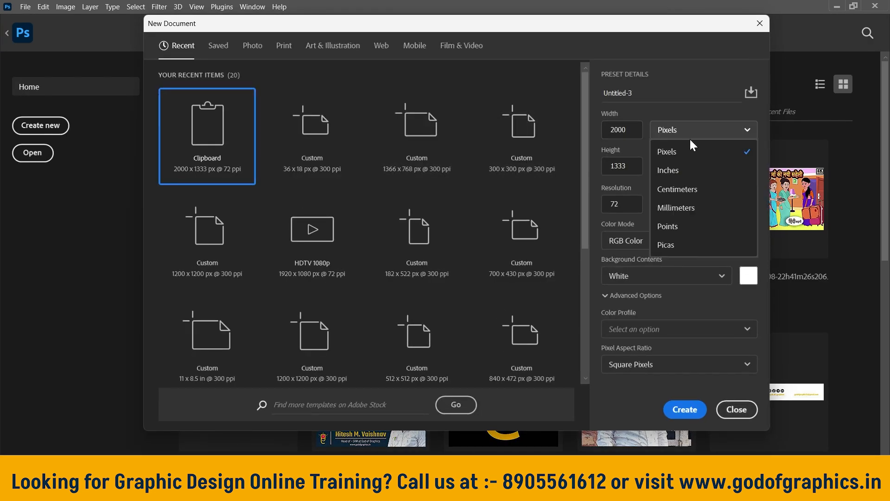
left_click(690, 166)
left_click_drag(633, 130, 589, 131)
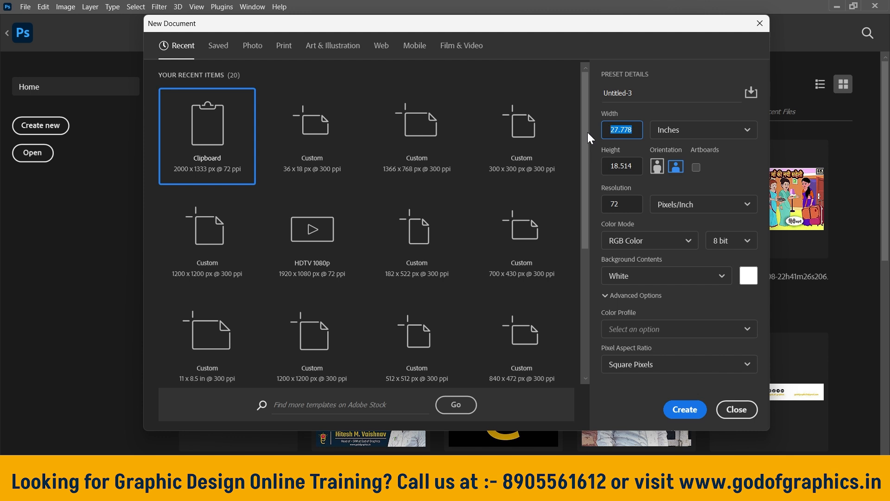
type("36")
Step: Set the new document's height to 18 inches and its resolution to 300 pixels/inch, and create it
left_click_drag(641, 169, 581, 168)
left_click(643, 166)
key("BackSpace")
key("BackSpace")
key("BackSpace")
key("BackSpace")
key("Tab")
type("300")
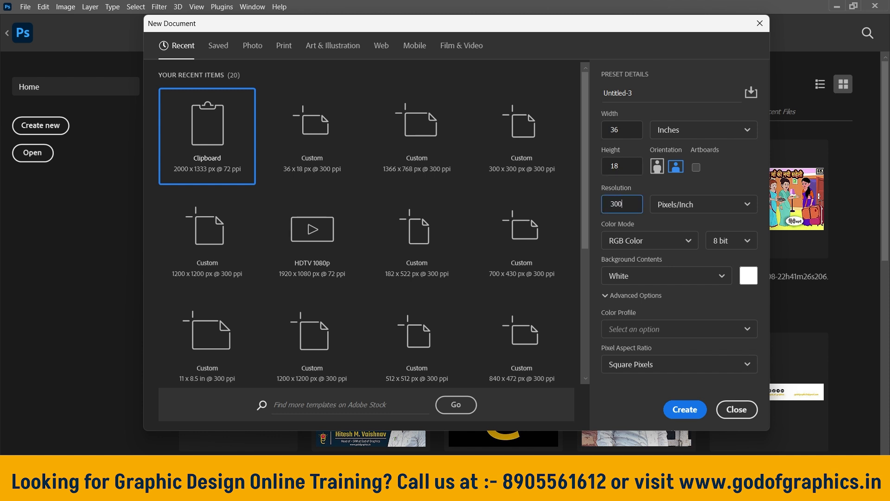
key("Return")
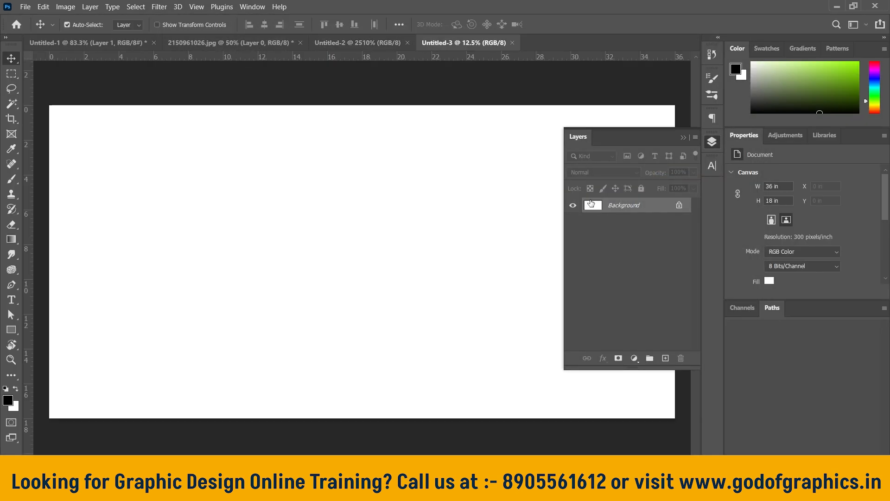
Step: Collapse the floating Layers panel to clear the view of the 36 × 18 inch canvas
scroll(528, 206, "down", 2)
left_click(683, 137)
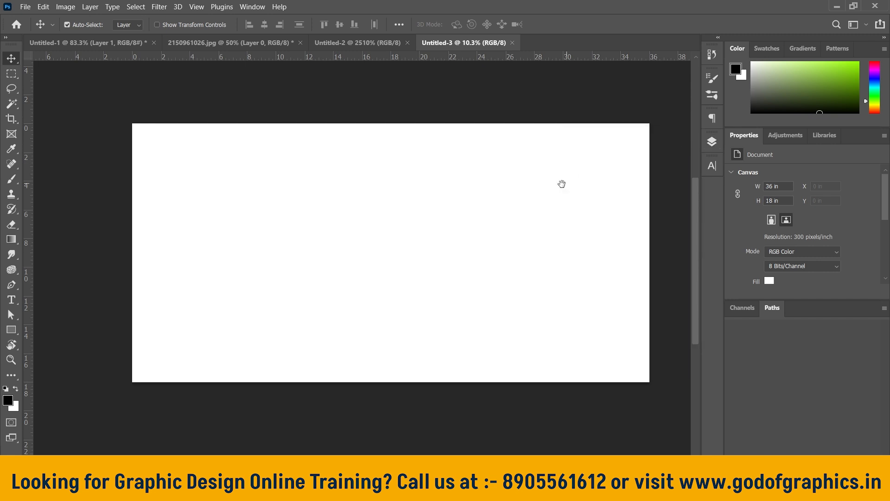
left_click_drag(563, 185, 532, 186)
Step: Create a further new document 36 inches wide and 12 inches high at 300 pixels/inch
left_click(23, 7)
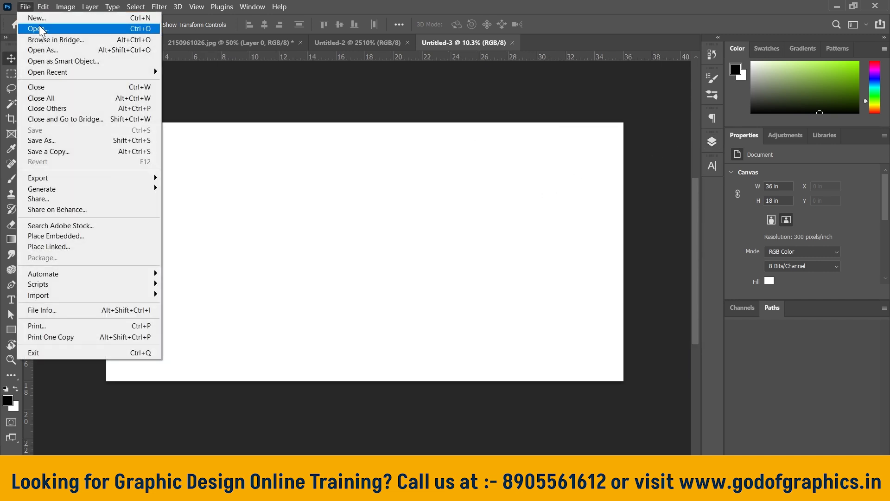
left_click(42, 20)
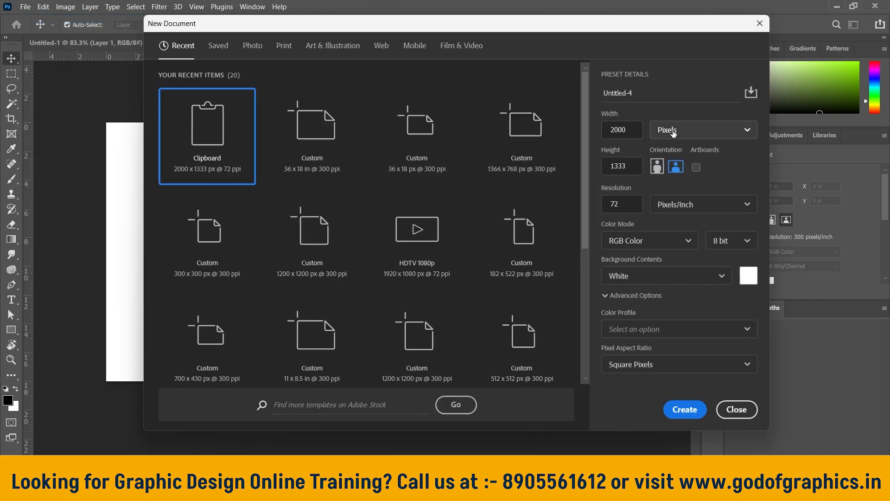
left_click(725, 130)
left_click(678, 172)
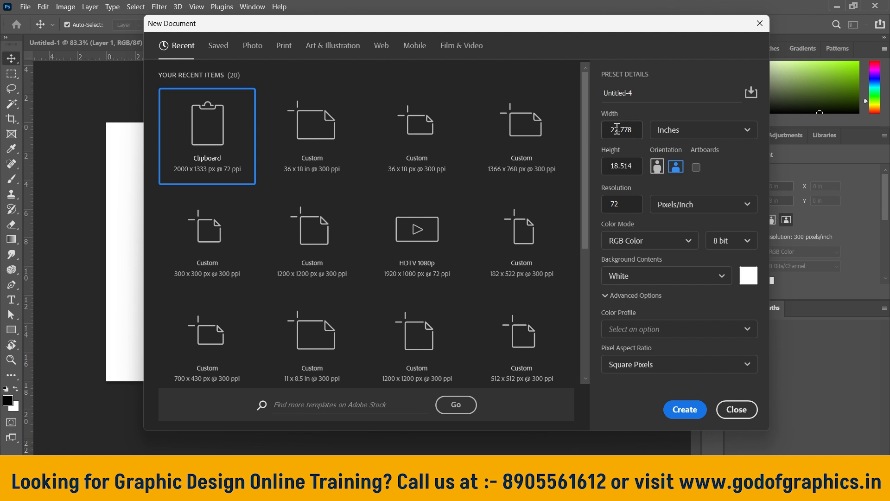
left_click_drag(633, 130, 605, 130)
key("BackSpace")
type("36")
left_click_drag(638, 166, 607, 167)
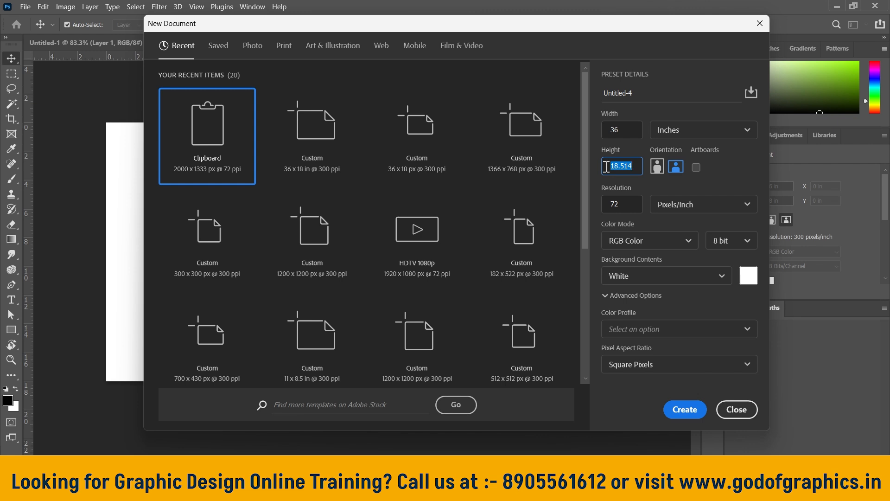
type("12")
double_click(623, 203)
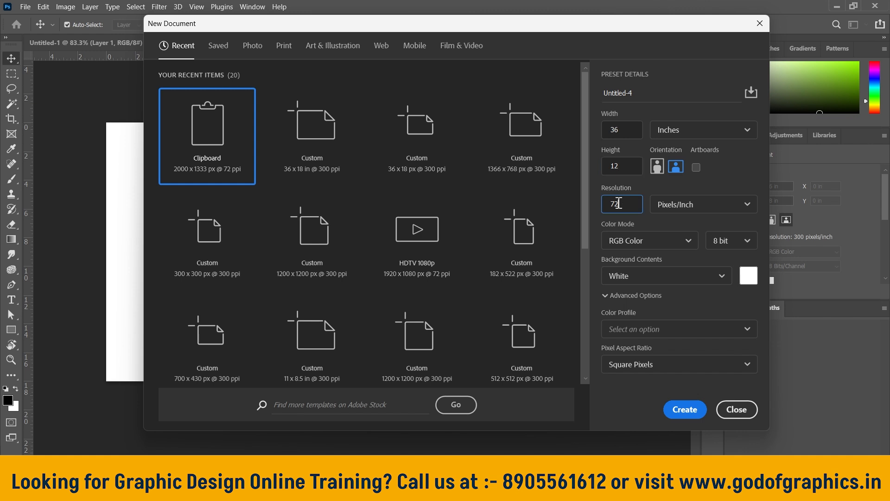
type("300")
left_click(685, 409)
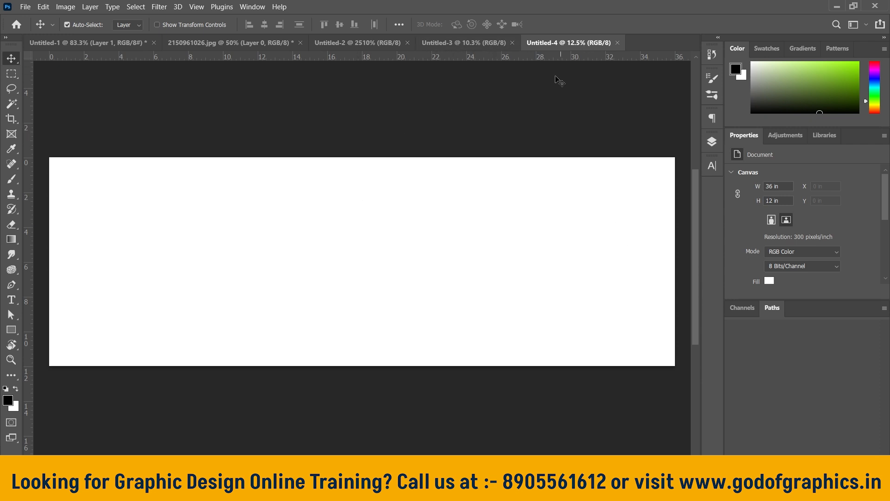
Step: View the 36 × 18 inch document, return to Untitled-1, and reposition the clipped hooded-figure image inside the circle
left_click(464, 42)
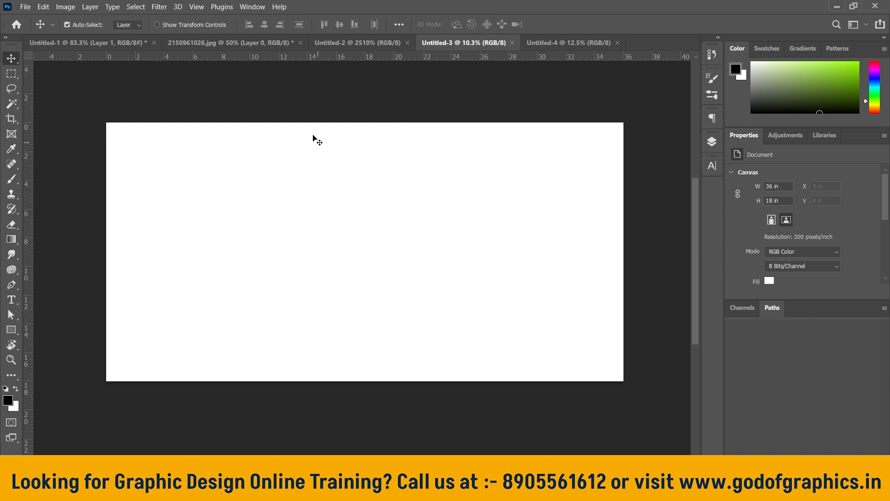
left_click(125, 42)
left_click_drag(143, 259, 147, 254)
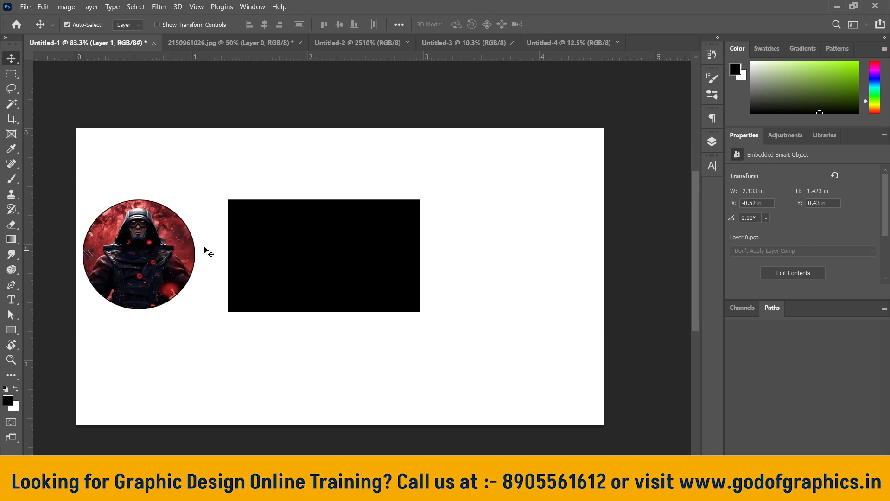